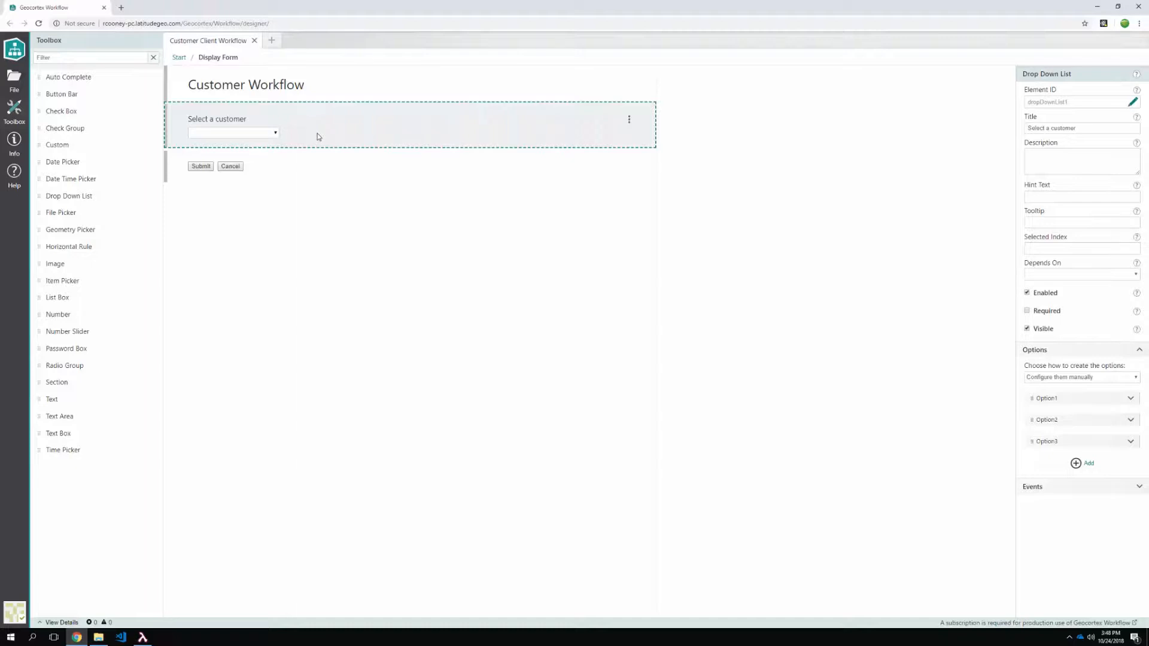
- Create a new blank Workflow1 tab next to the Customer Client Workflow
{"action": "left_click", "coordinate": [271, 42]}
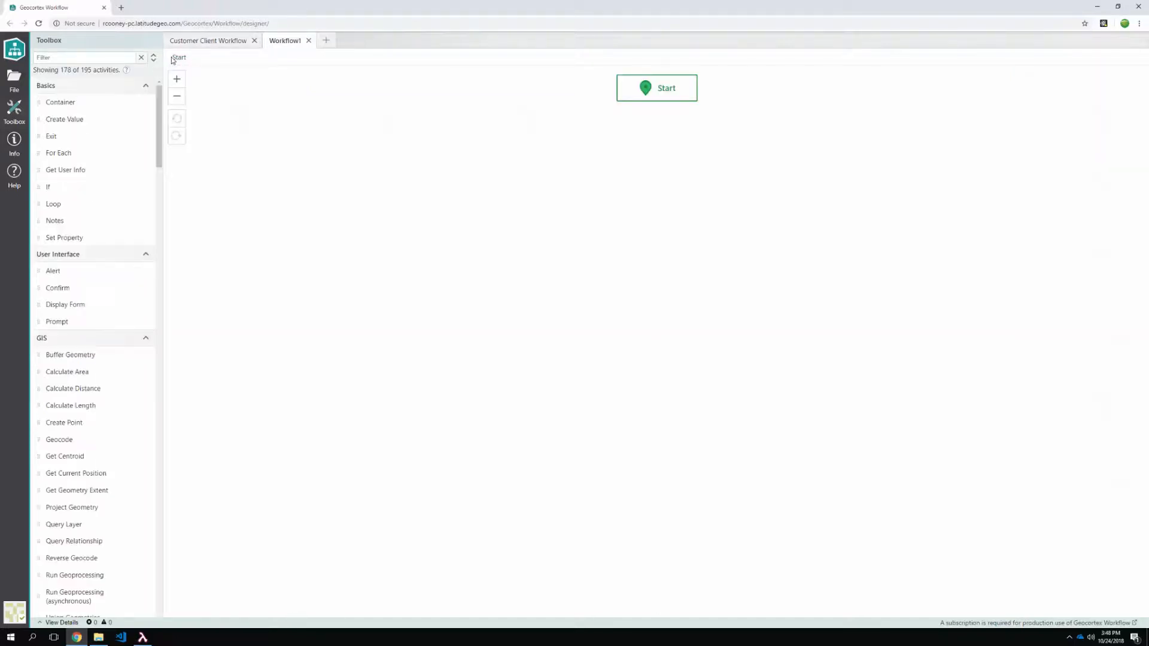
- Set Workflow1 to Server Workflow and place a Run SQL Query (sqlQuery1) step under Start
{"action": "left_click", "coordinate": [13, 144]}
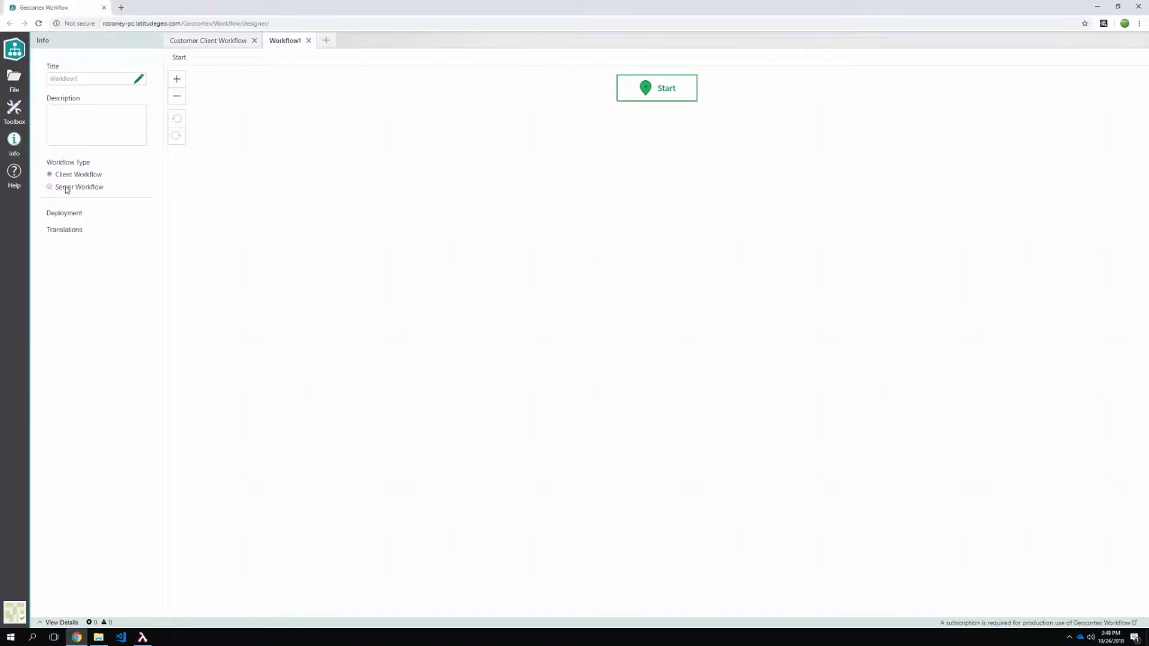
{"action": "left_click", "coordinate": [66, 189]}
{"action": "left_click", "coordinate": [14, 110]}
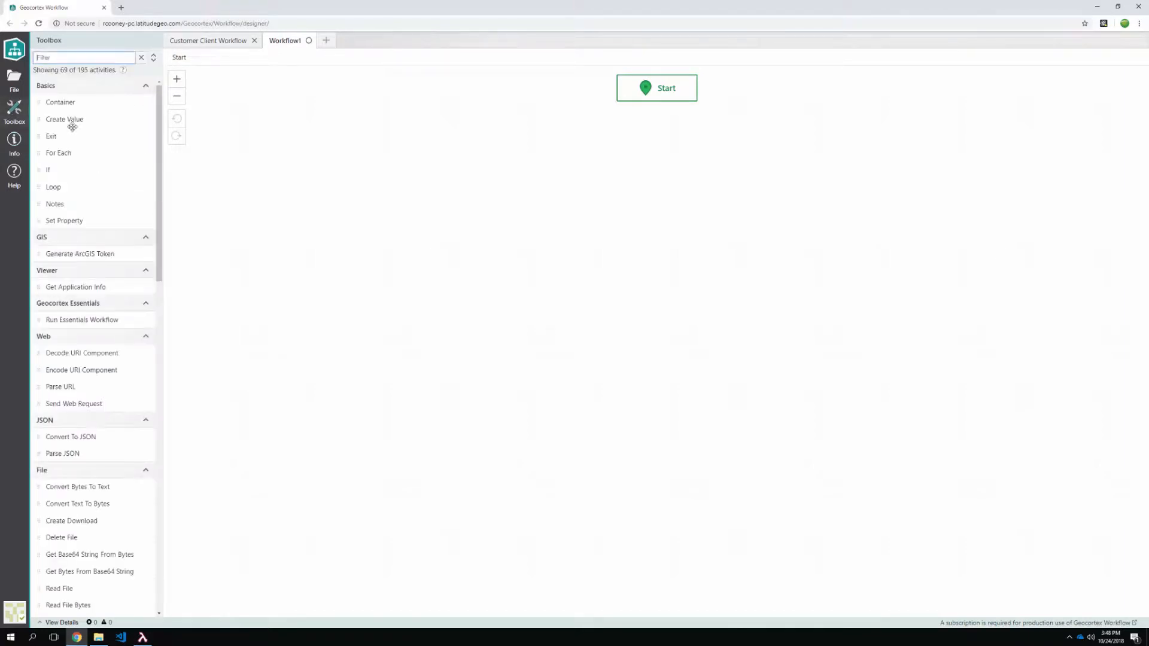
{"action": "left_click", "coordinate": [60, 58]}
{"action": "type", "text": "sql"}
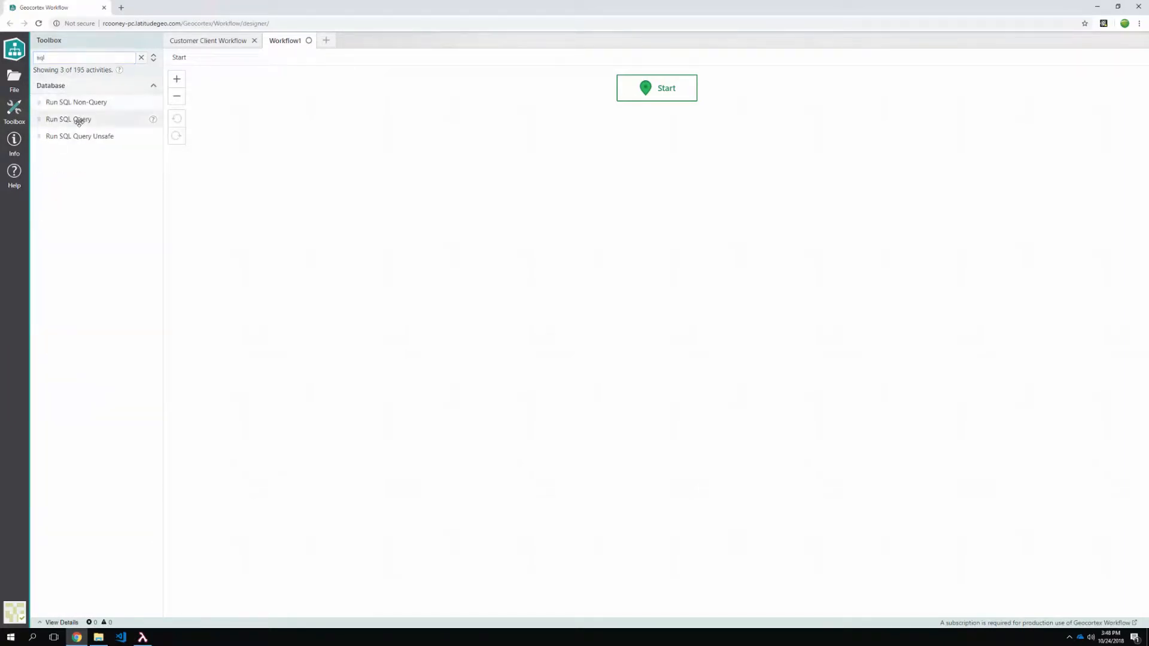
{"action": "left_click_drag", "start_coordinate": [76, 118], "coordinate": [653, 86]}
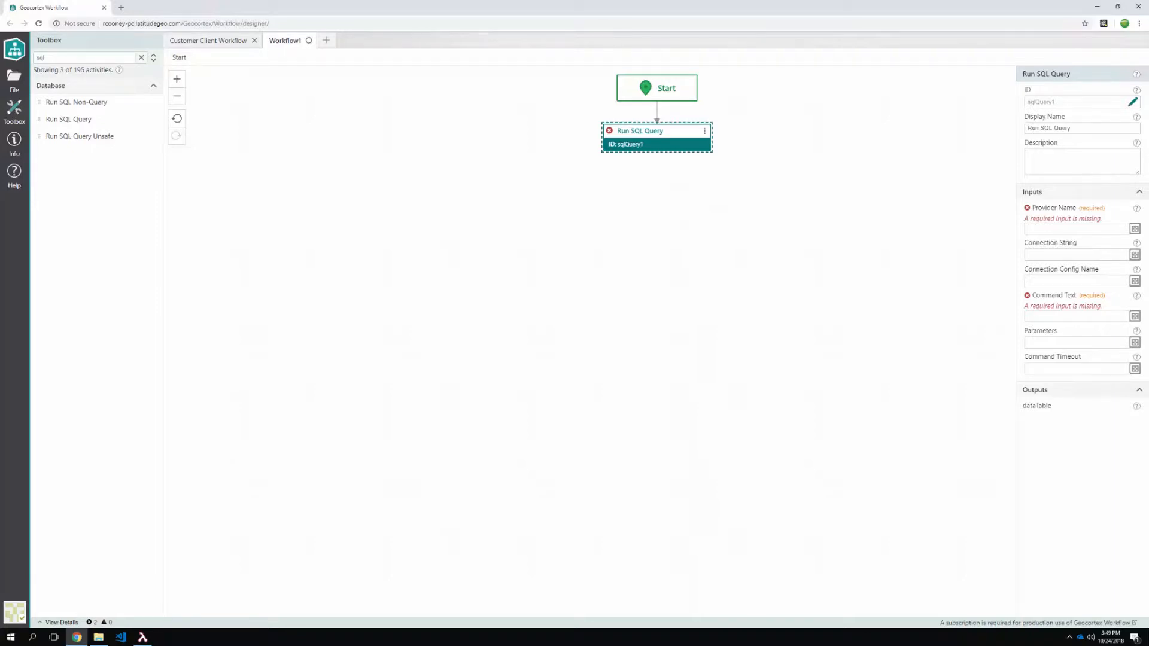
- Set sqlQuery1's provider to Microsoft SQL Server and paste in its connection string
{"action": "left_click", "coordinate": [1045, 229]}
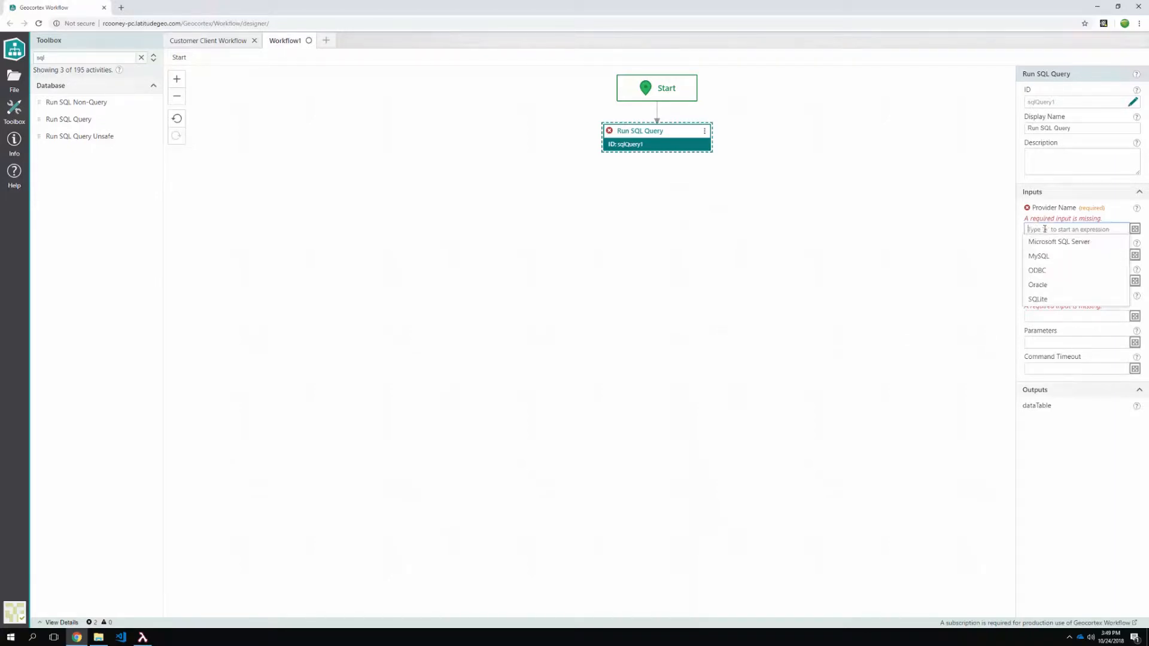
{"action": "left_click", "coordinate": [1059, 242]}
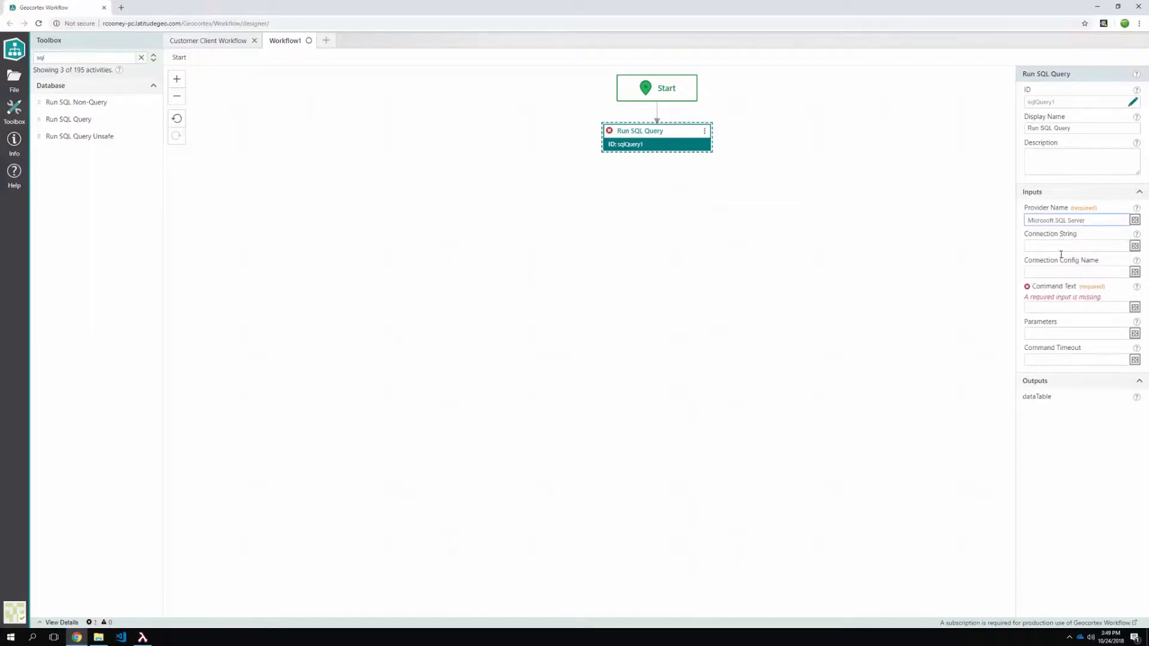
{"action": "left_click", "coordinate": [1135, 246]}
{"action": "key", "text": "ctrl+v"}
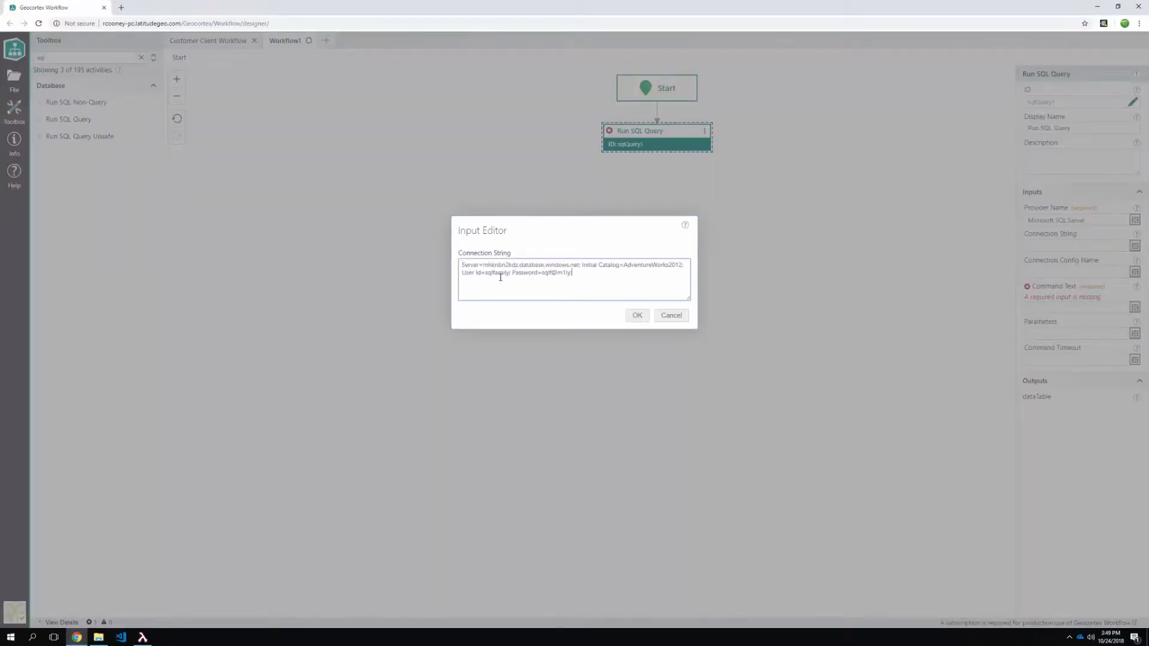
{"action": "left_click", "coordinate": [638, 316]}
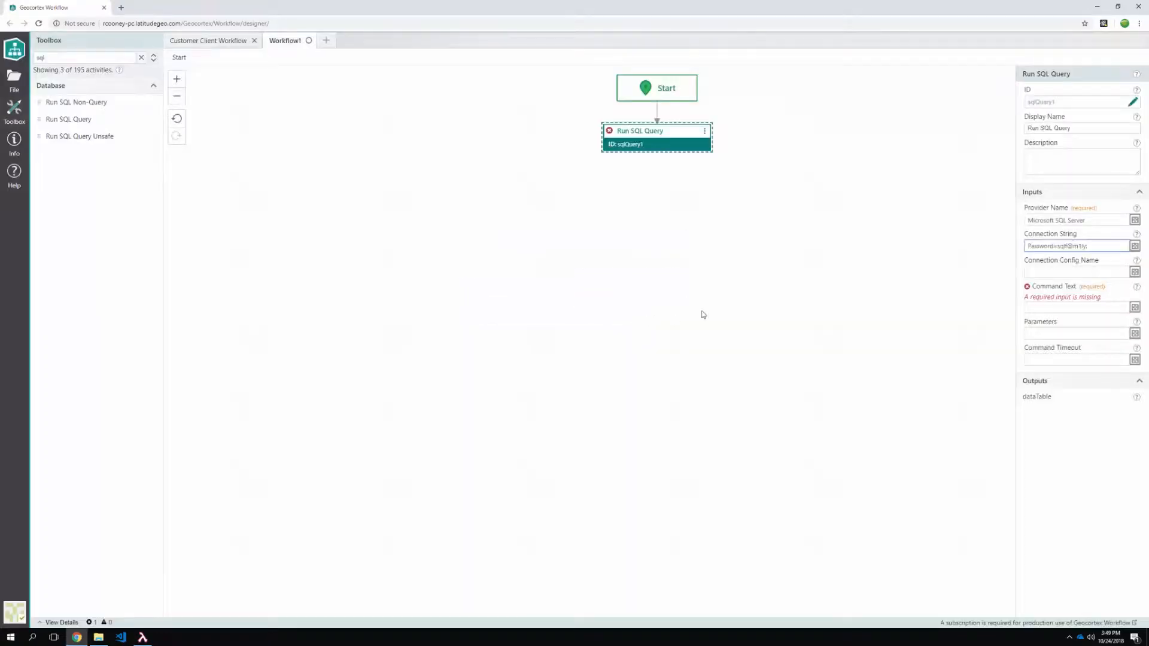
- Copy the SELECT * FROM NORTHWIND.CUSTOMERS ORDER BY CONTACTNAME query from LINQPad, then minimize LINQPad
{"action": "left_click", "coordinate": [143, 637]}
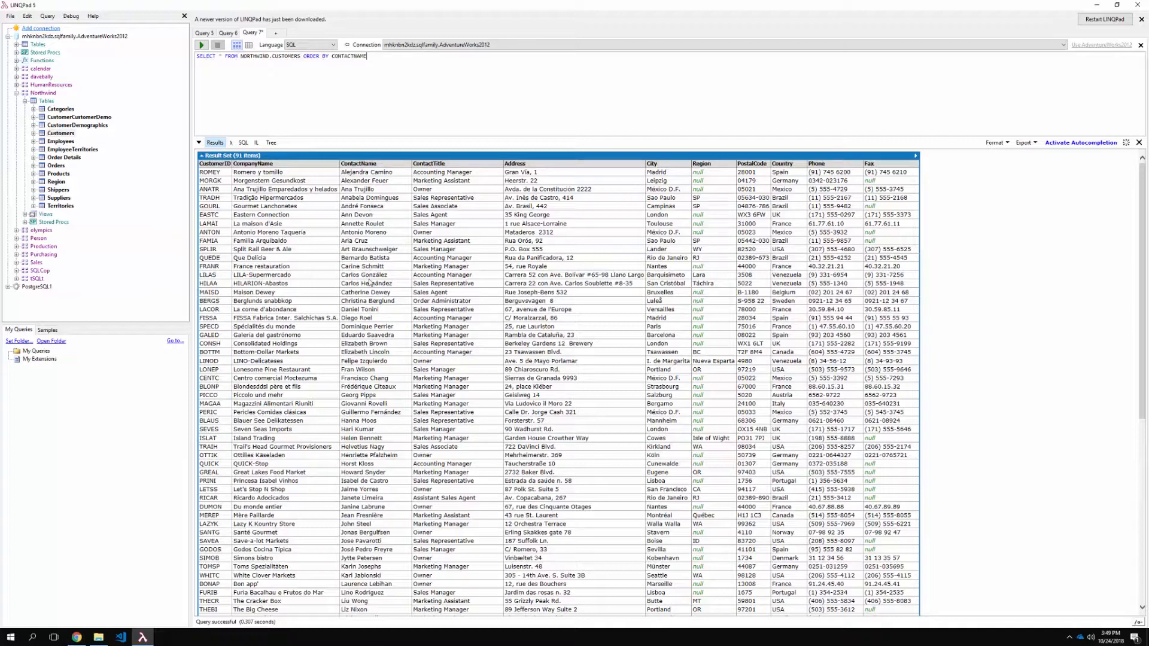
{"action": "left_click_drag", "start_coordinate": [376, 55], "coordinate": [192, 57]}
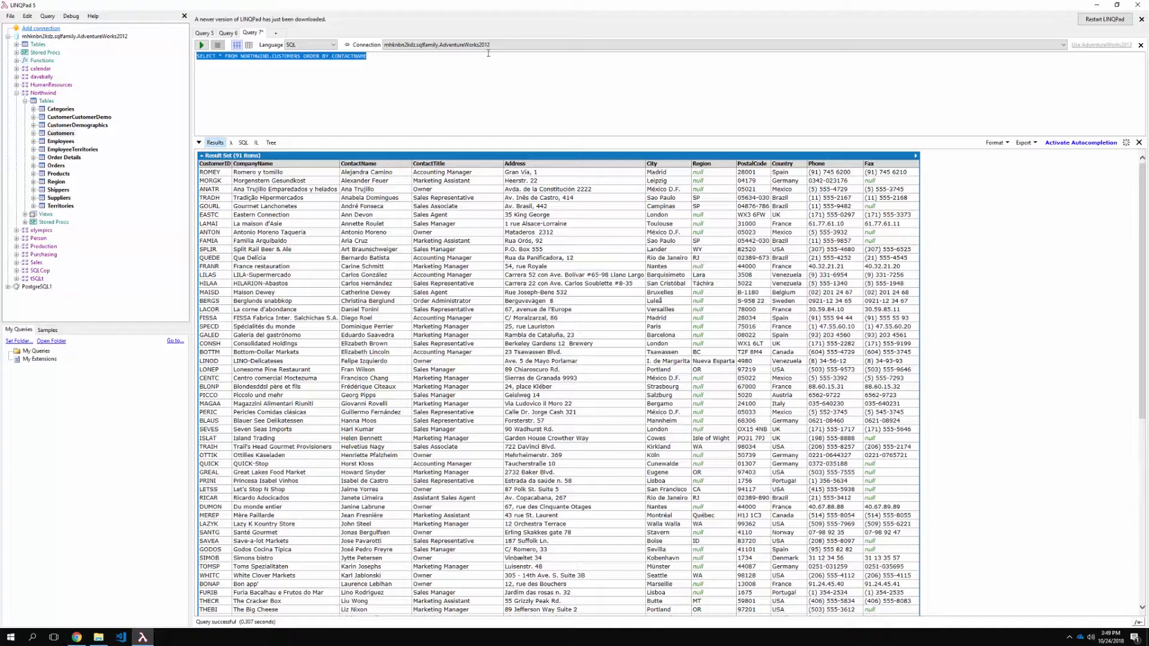
{"action": "left_click", "coordinate": [1098, 5]}
- Paste the customers query as Command Text and add Set Workflow Output 'contacts' = $sqlQuery1.dataTable
{"action": "left_click", "coordinate": [1054, 307]}
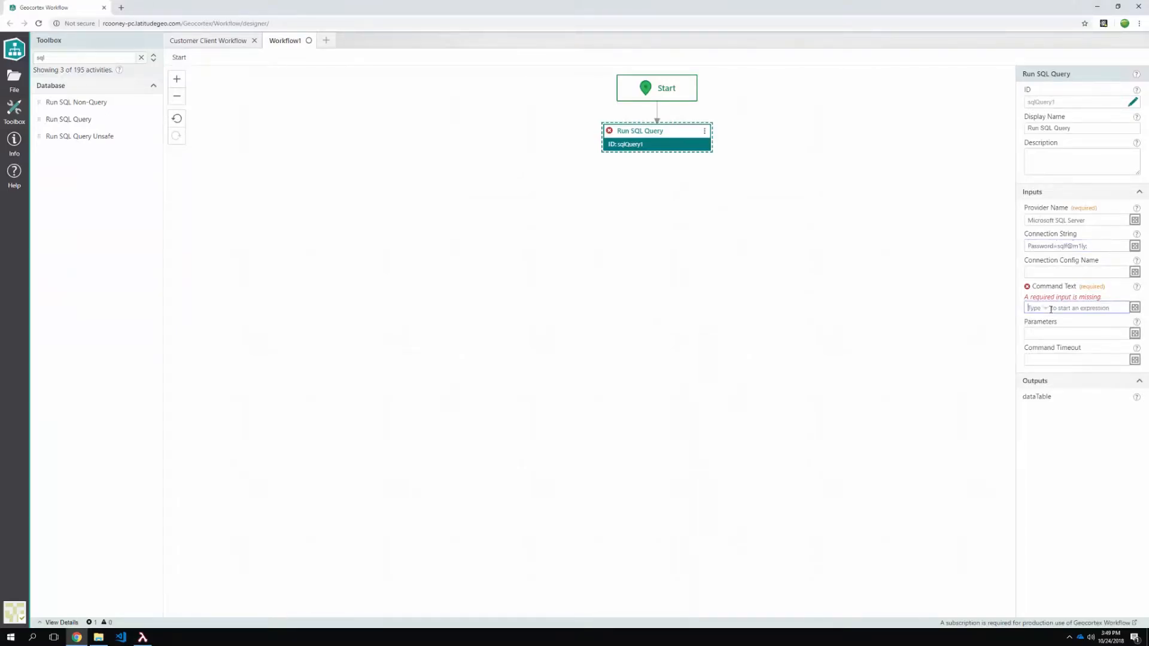
{"action": "key", "text": "ctrl+v"}
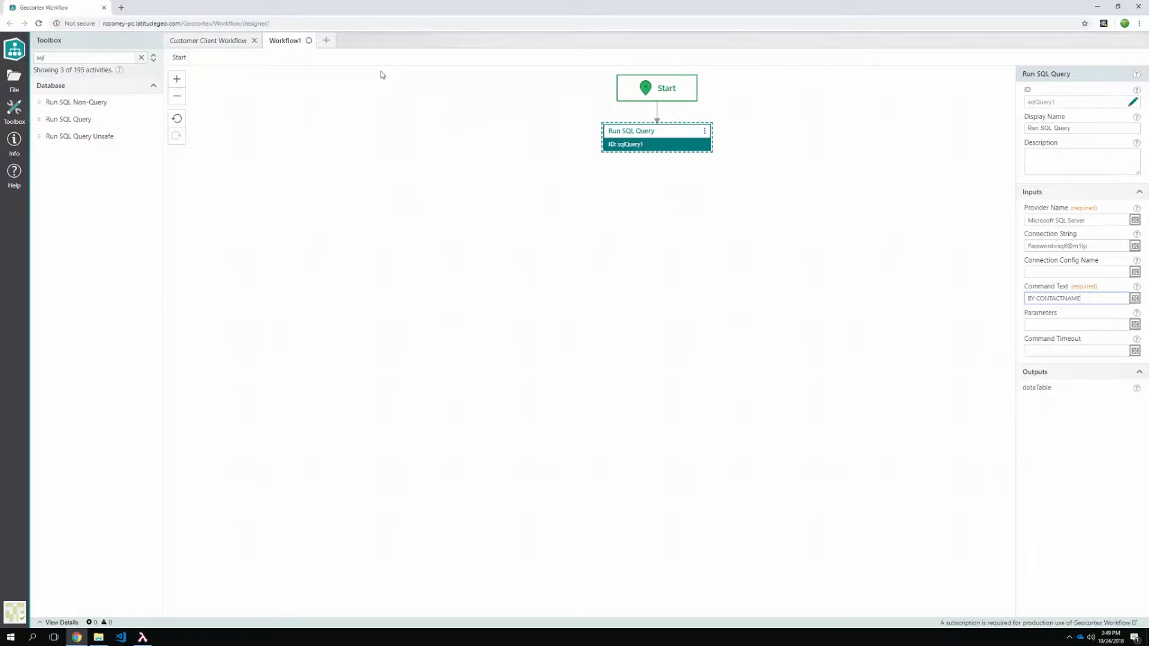
{"action": "double_click", "coordinate": [53, 57]}
{"action": "type", "text": "out"}
{"action": "left_click_drag", "start_coordinate": [84, 101], "coordinate": [622, 150]}
{"action": "left_click", "coordinate": [1037, 230]}
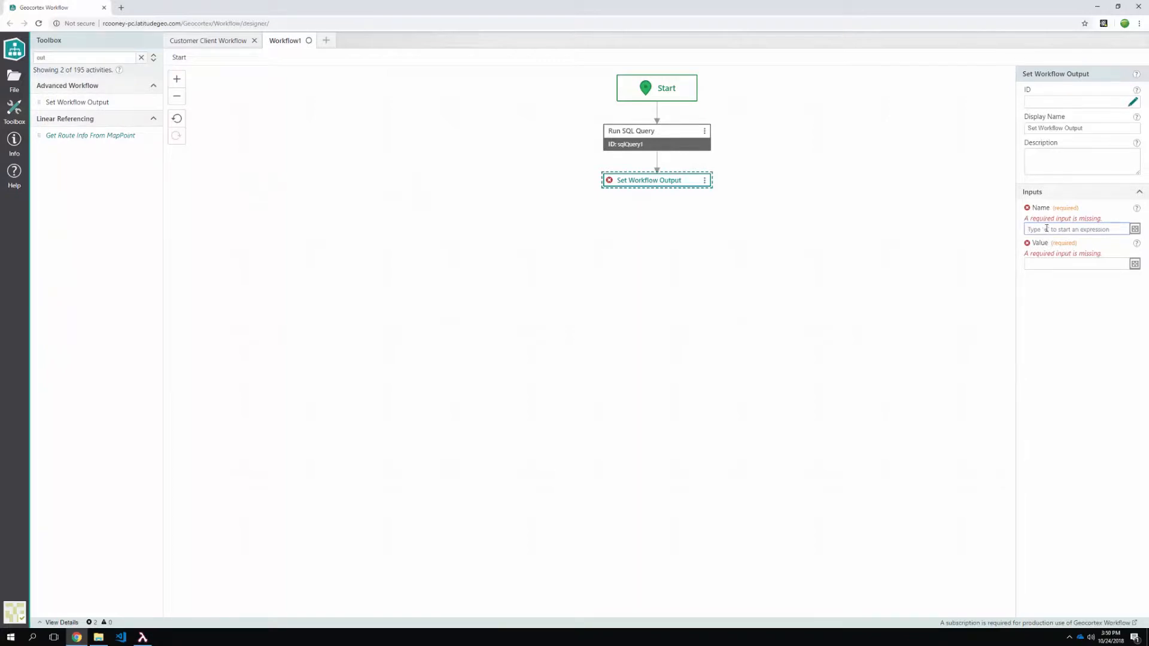
{"action": "type", "text": "contacts"}
{"action": "left_click", "coordinate": [1037, 253]}
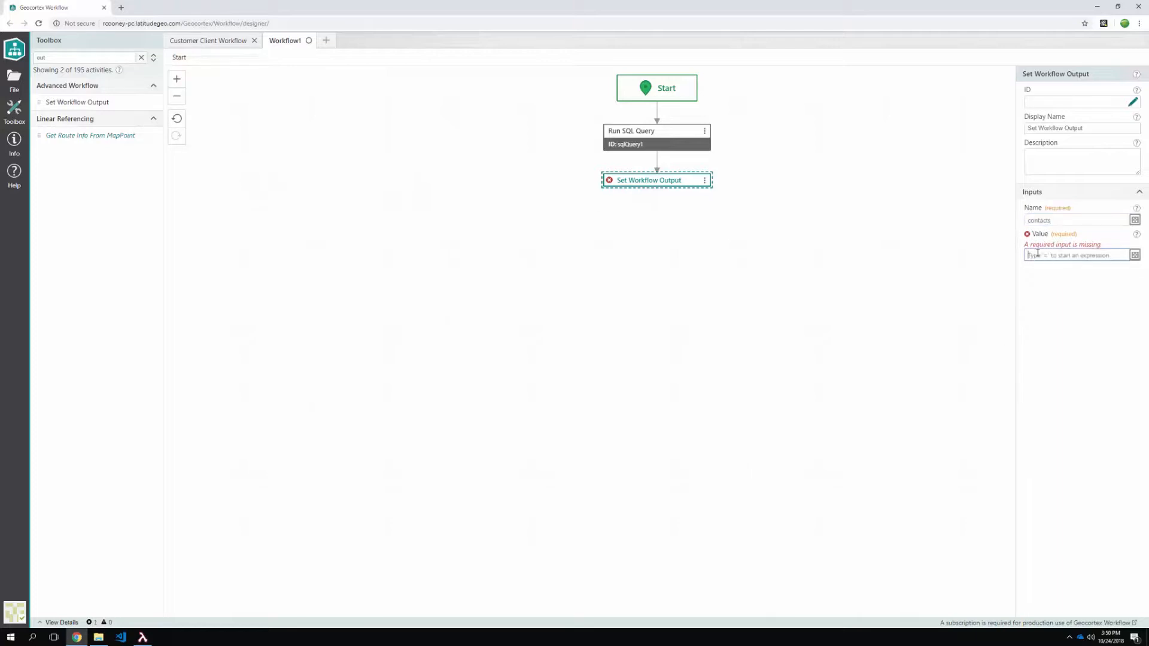
{"action": "type", "text": "=$sqlQuery1."}
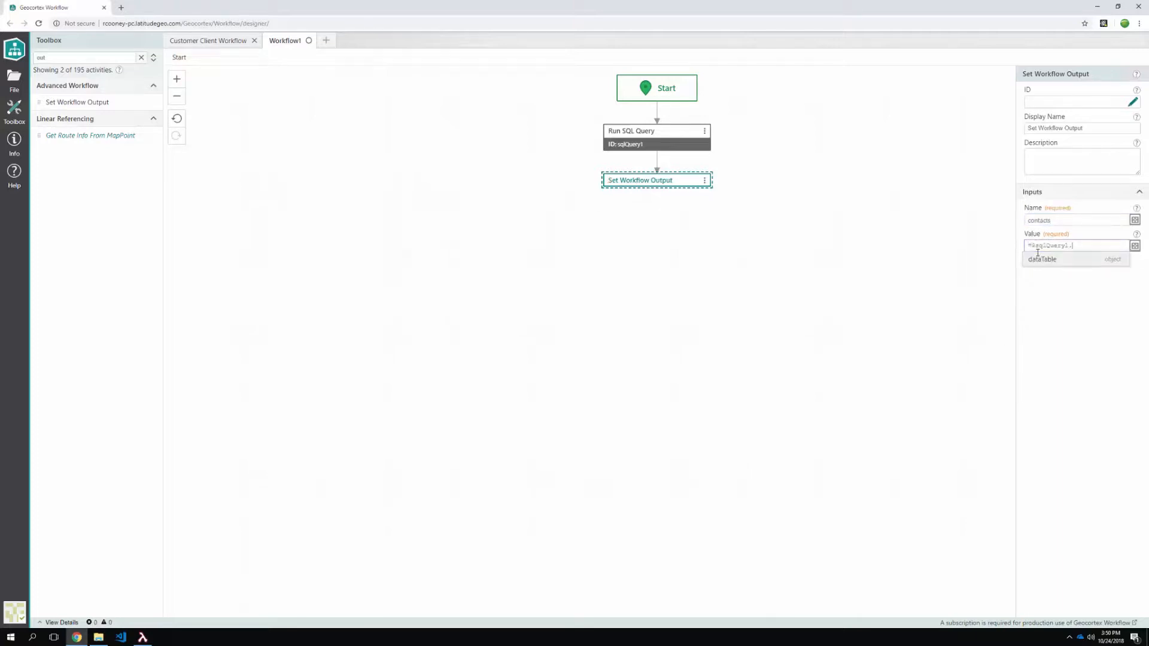
{"action": "left_click", "coordinate": [1040, 258]}
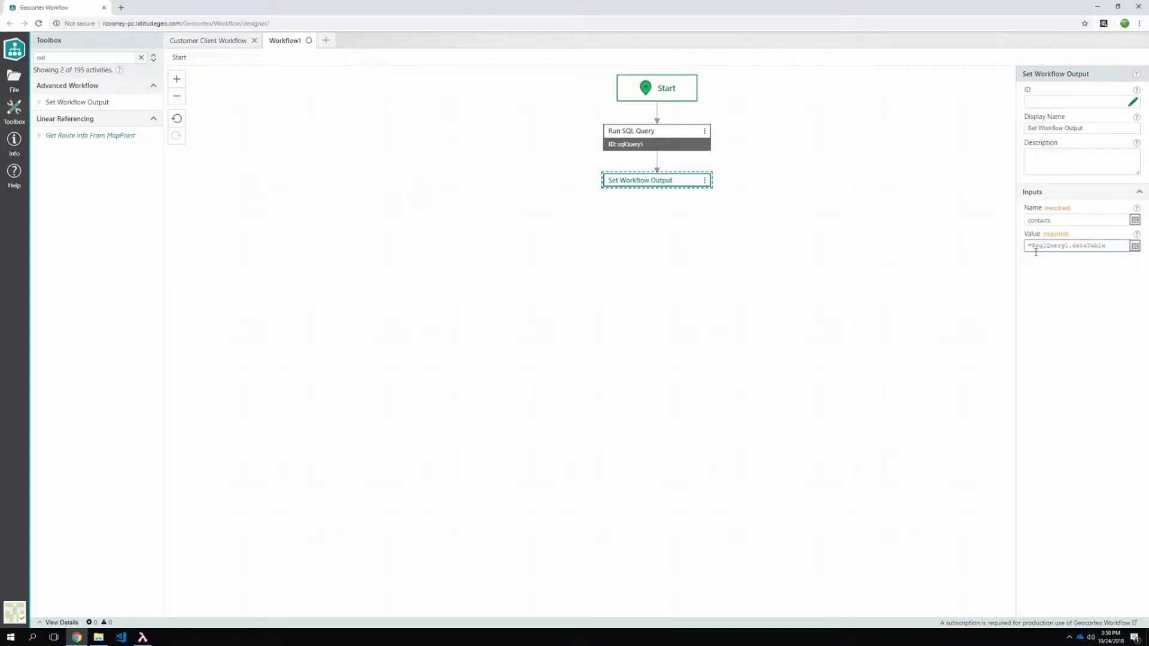
{"action": "left_click", "coordinate": [829, 167]}
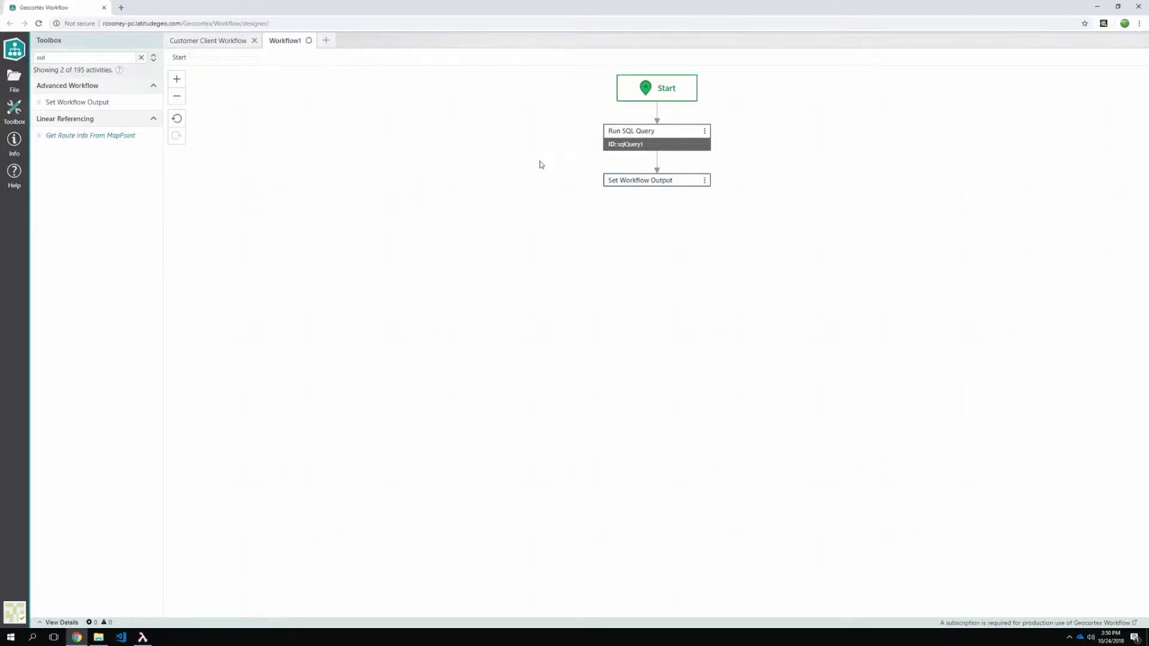
- Save Workflow1 as 'Customer Server Workflow' and switch back to the Customer Client Workflow
{"action": "key", "text": "ctrl+s"}
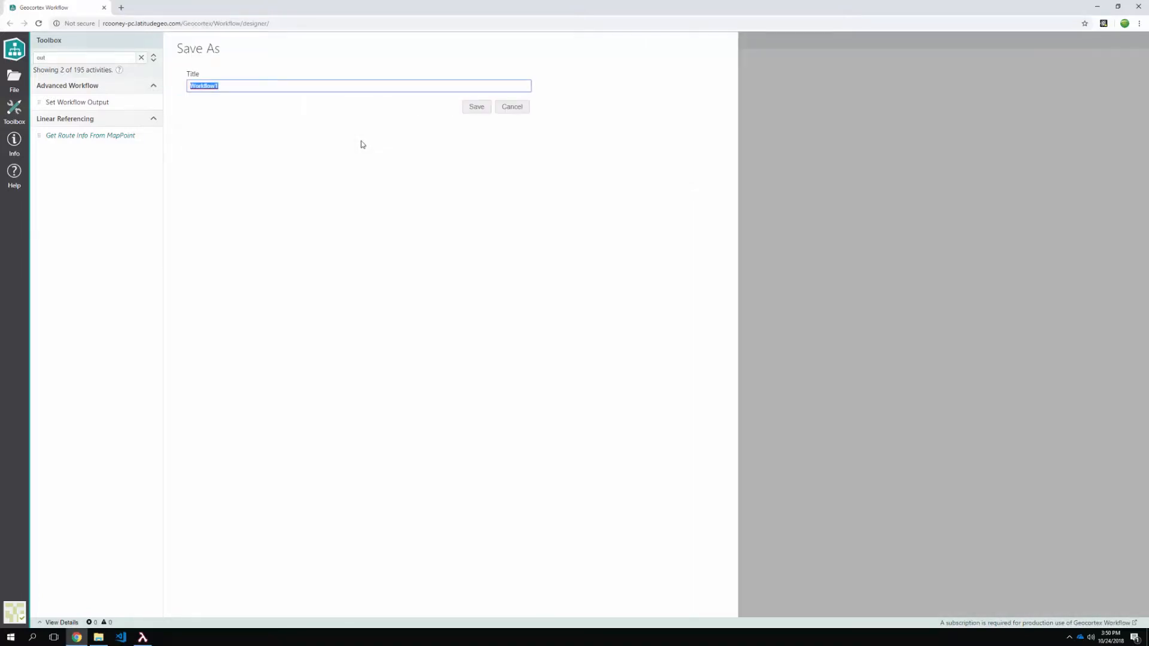
{"action": "type", "text": "Customer Server Workflow"}
{"action": "key", "text": "Return"}
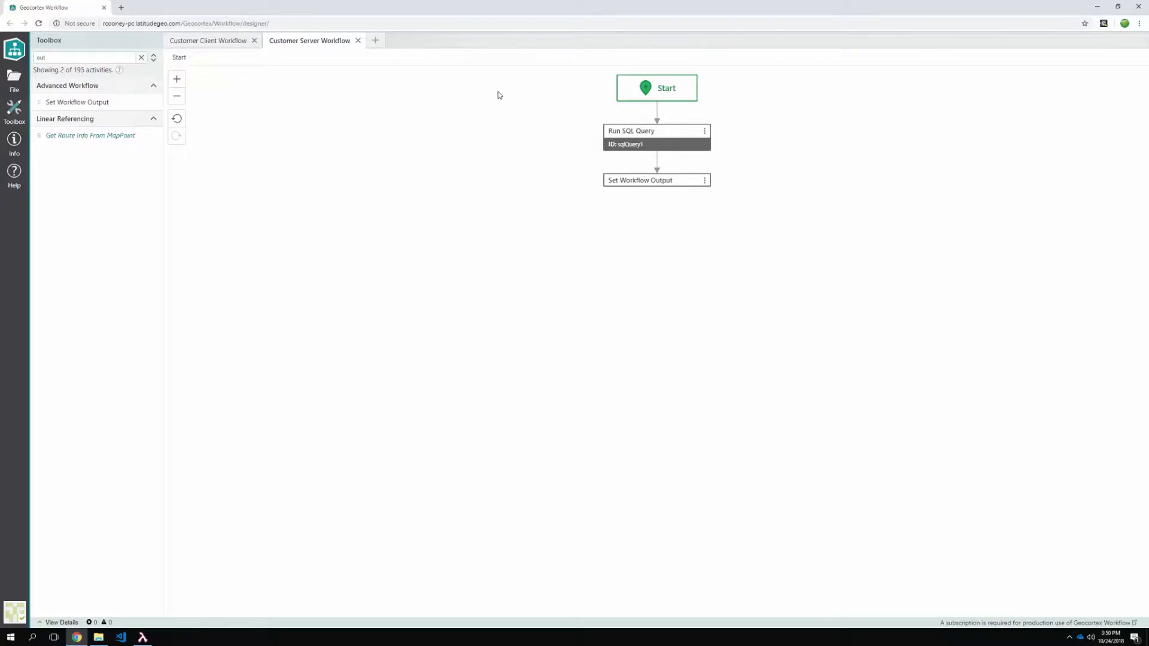
{"action": "left_click", "coordinate": [205, 42]}
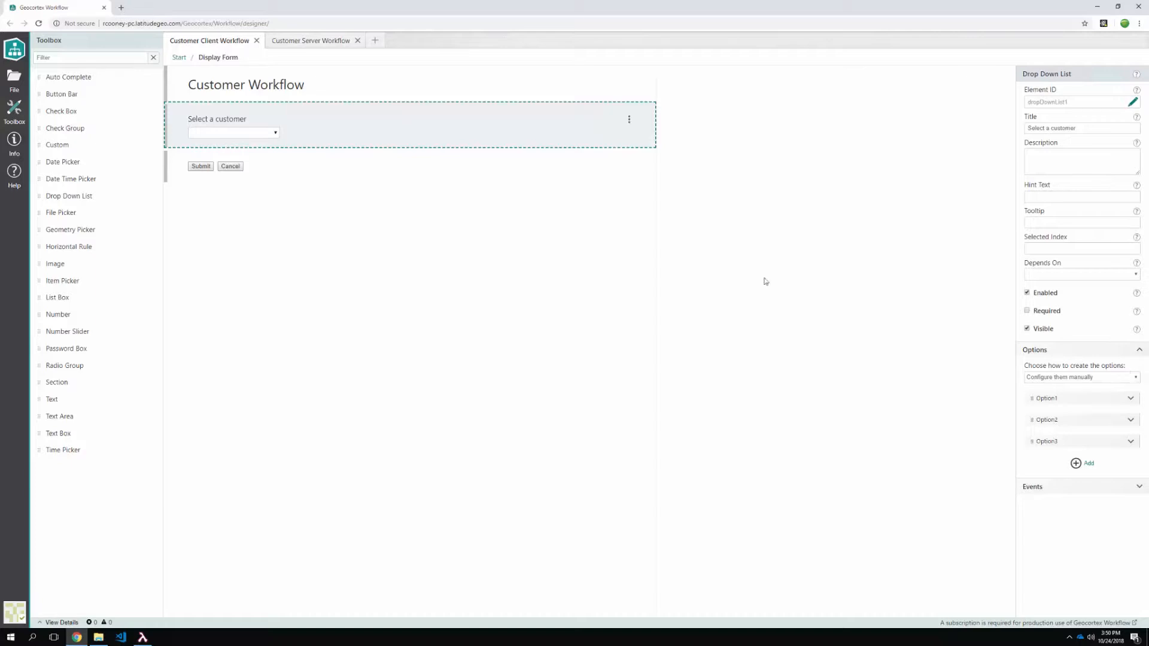
- Switch the Select a customer drop-down's options to 'Use a subworkflow', starting from the Blank template
{"action": "left_click", "coordinate": [1066, 381]}
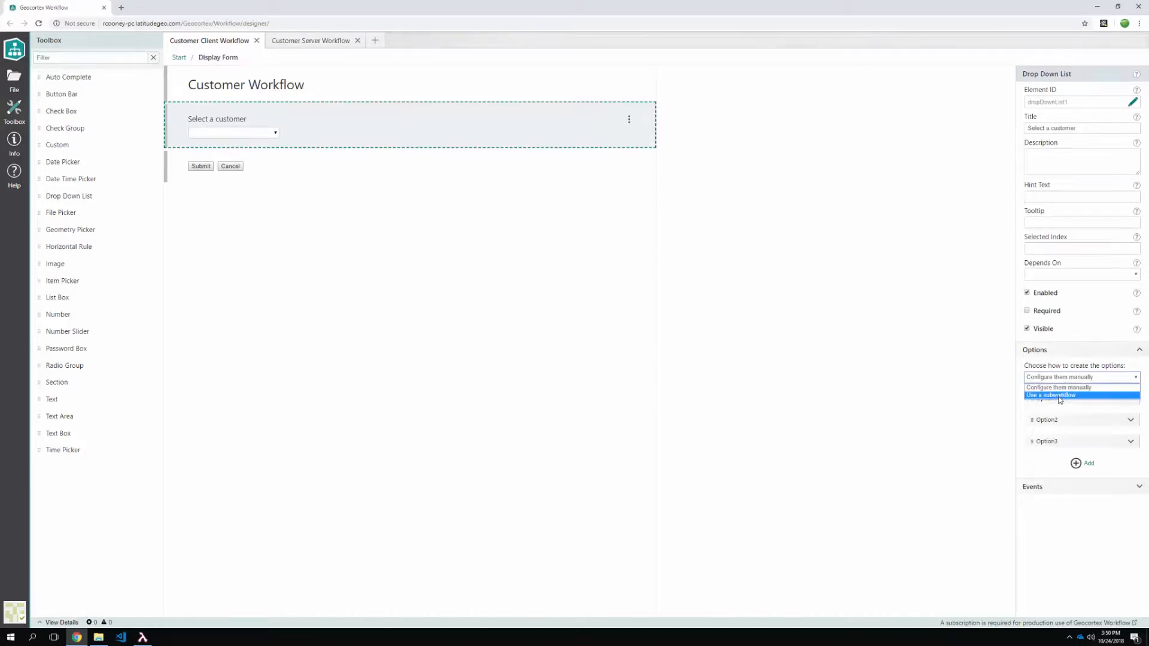
{"action": "left_click", "coordinate": [1059, 396]}
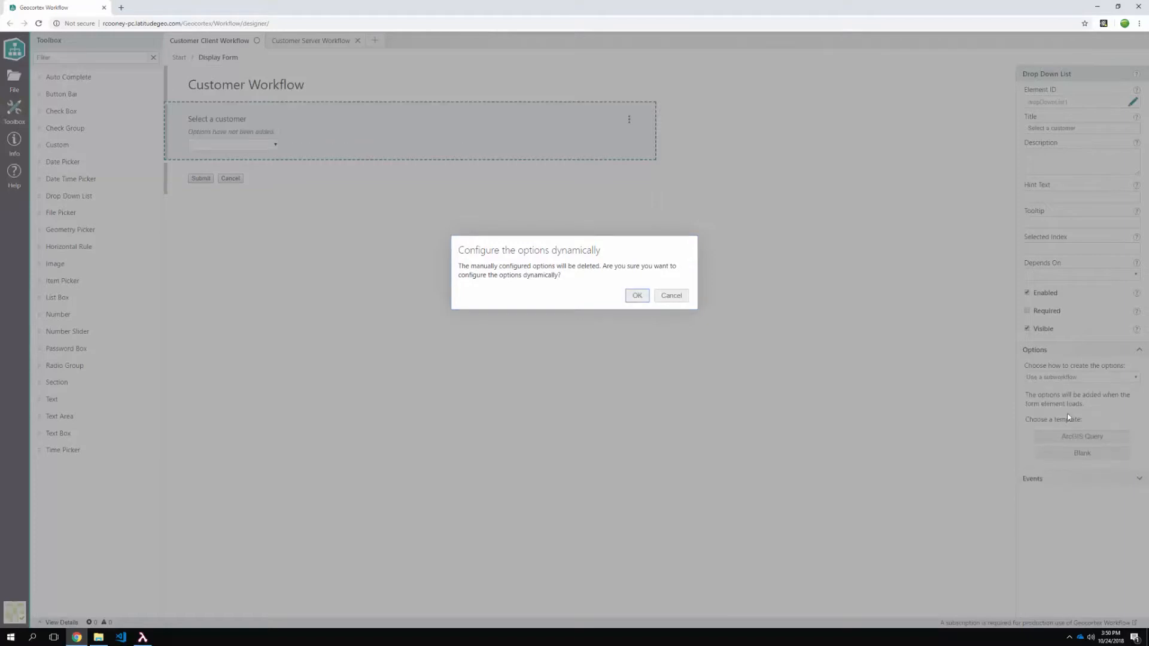
{"action": "key", "text": "Return"}
{"action": "left_click", "coordinate": [1083, 454]}
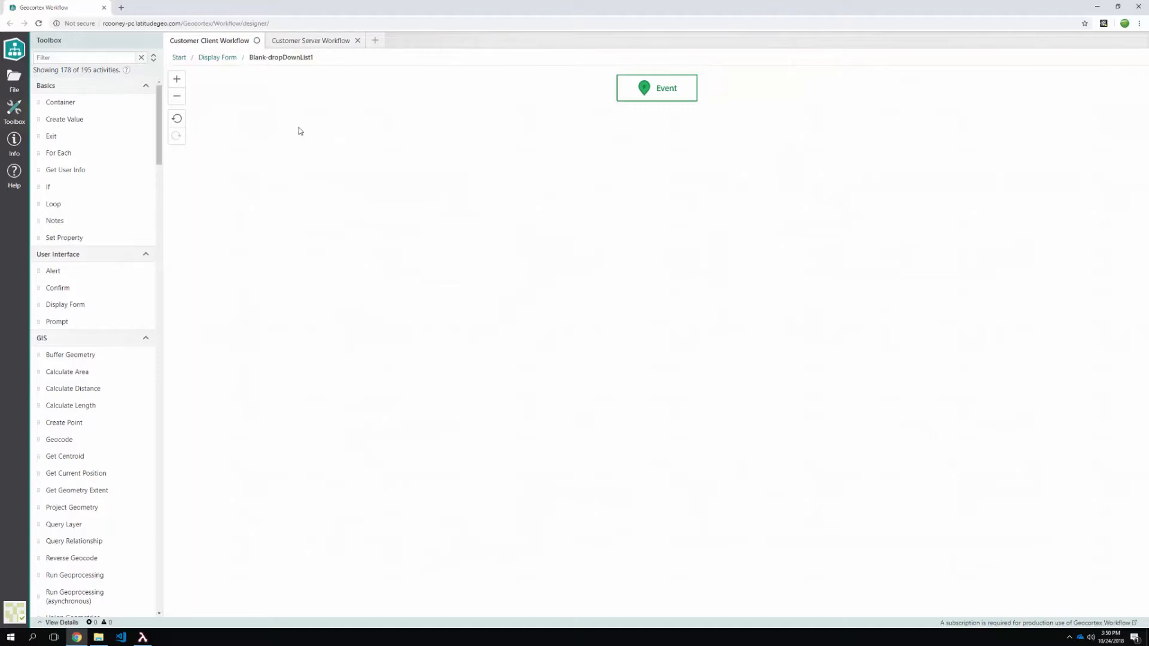
- Add a Run Workflow step below the Event node
{"action": "left_click", "coordinate": [51, 57]}
{"action": "type", "text": "Run "}
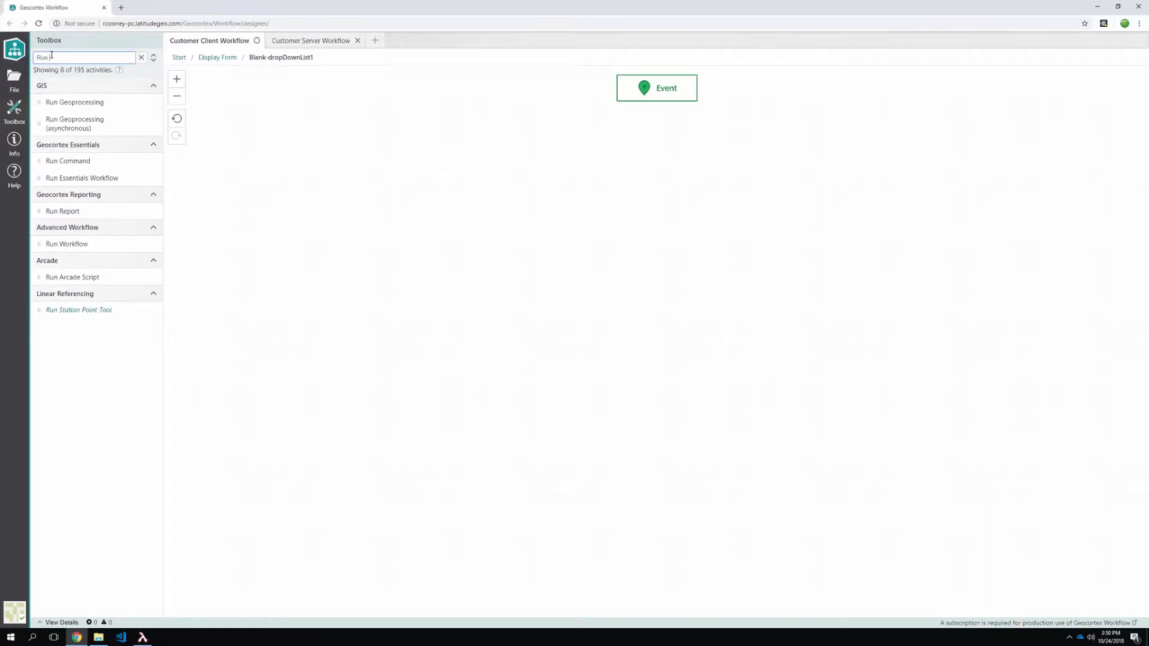
{"action": "type", "text": "W"}
{"action": "left_click_drag", "start_coordinate": [67, 102], "coordinate": [658, 98]}
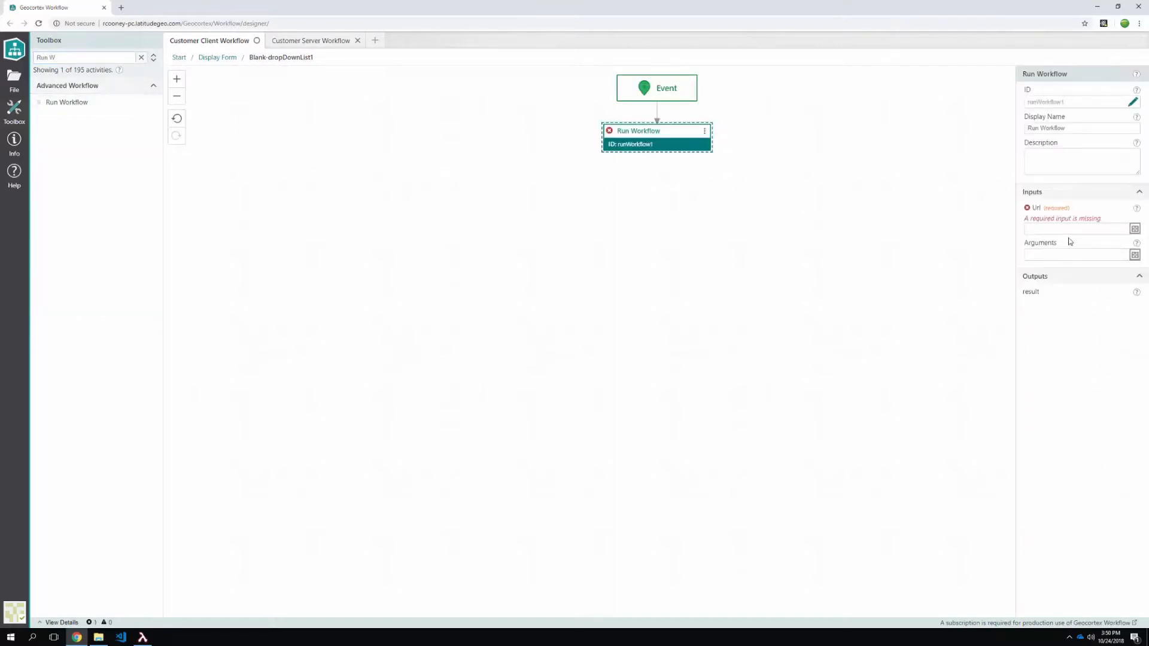
- Copy the Customer Server Workflow's URL from its Info panel into the Run Workflow Url input
{"action": "left_click", "coordinate": [315, 44]}
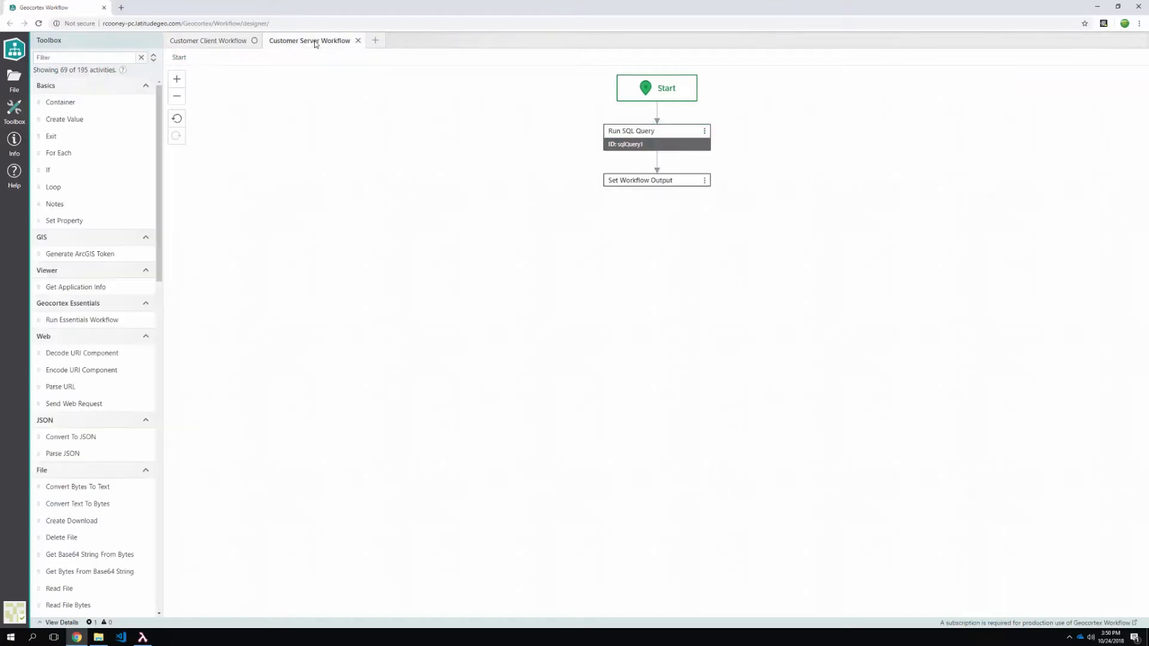
{"action": "left_click", "coordinate": [14, 144]}
{"action": "left_click", "coordinate": [140, 217]}
{"action": "left_click", "coordinate": [215, 42]}
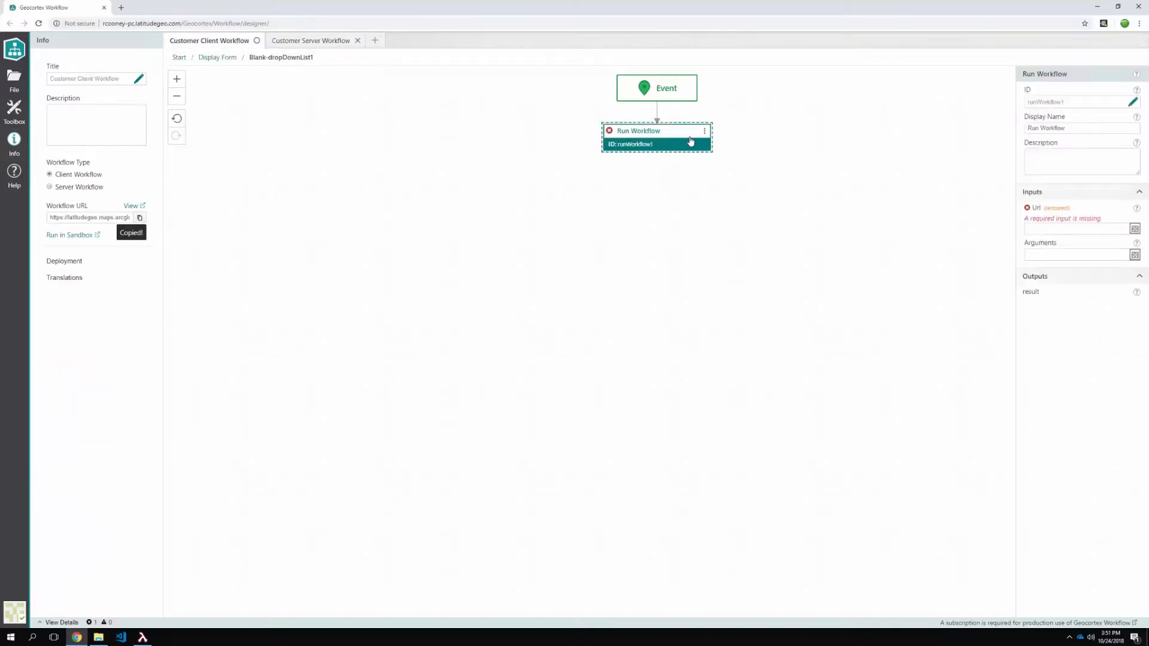
{"action": "left_click", "coordinate": [1076, 228]}
{"action": "key", "text": "ctrl+v"}
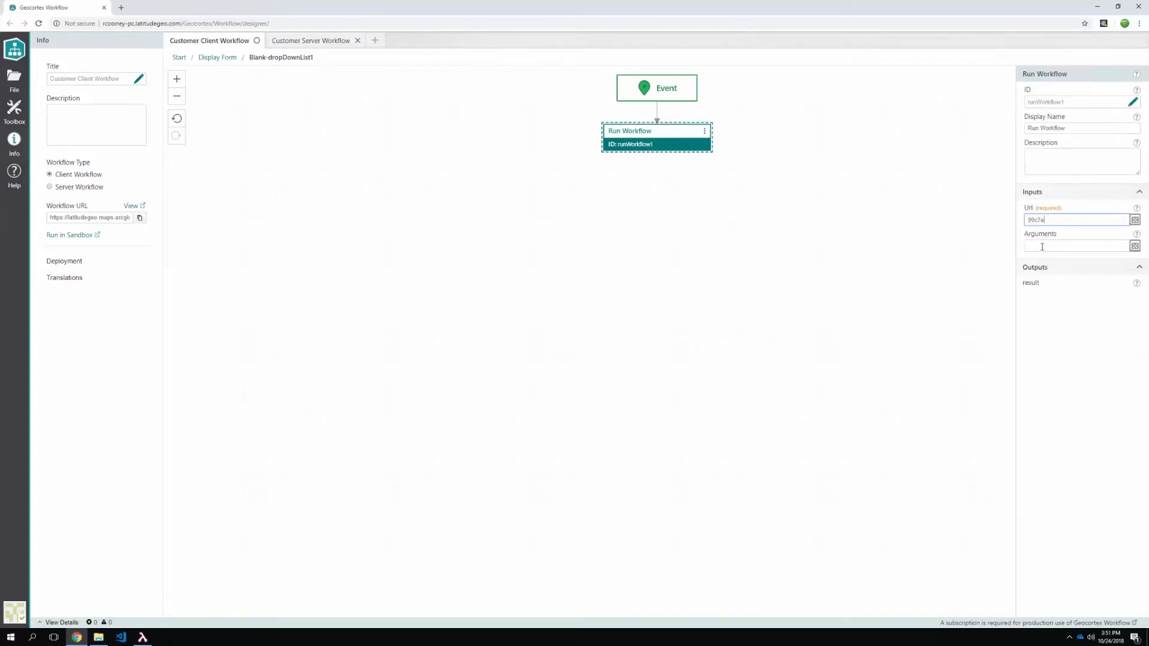
{"action": "left_click_drag", "start_coordinate": [1024, 282], "coordinate": [1045, 282]}
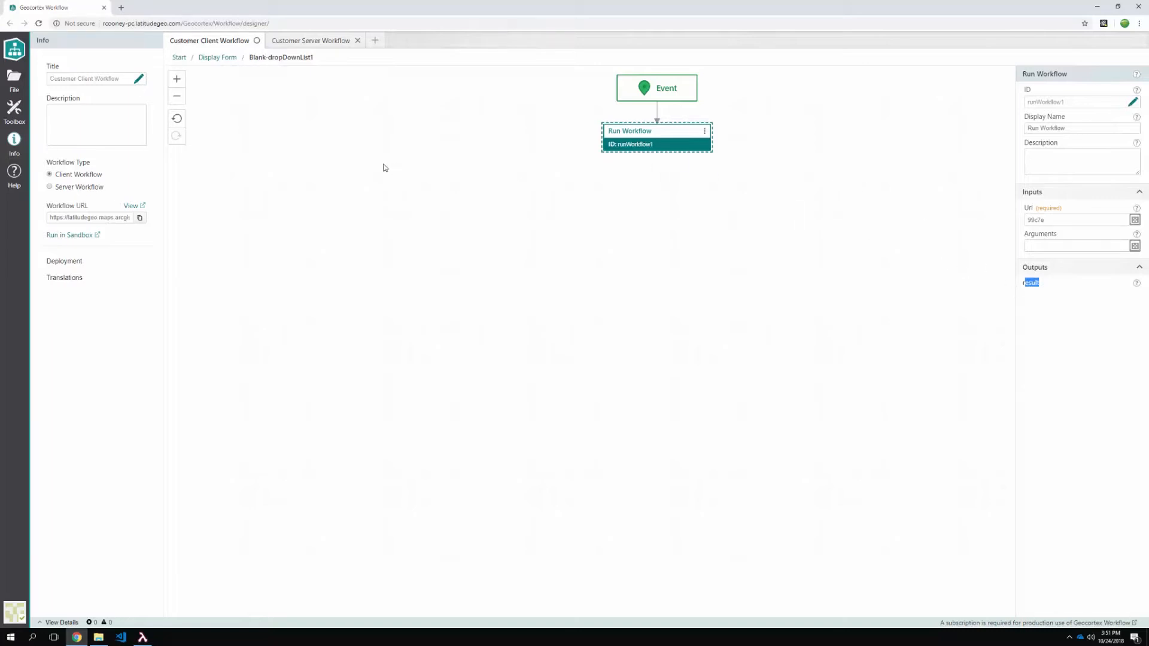
- Add Get Form Element Items From Collection, with Collection pointing at the $runWorkflow1 result's contacts
{"action": "mouse_move", "coordinate": [691, 135]}
{"action": "left_click", "coordinate": [15, 108]}
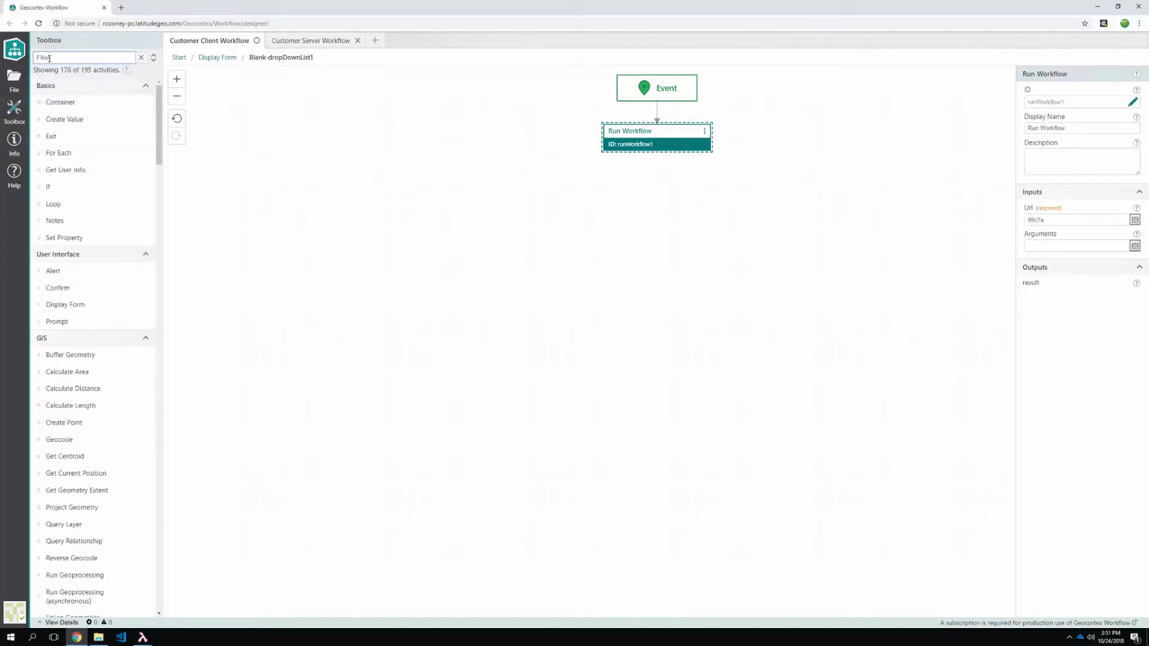
{"action": "left_click", "coordinate": [50, 58]}
{"action": "type", "text": "items"}
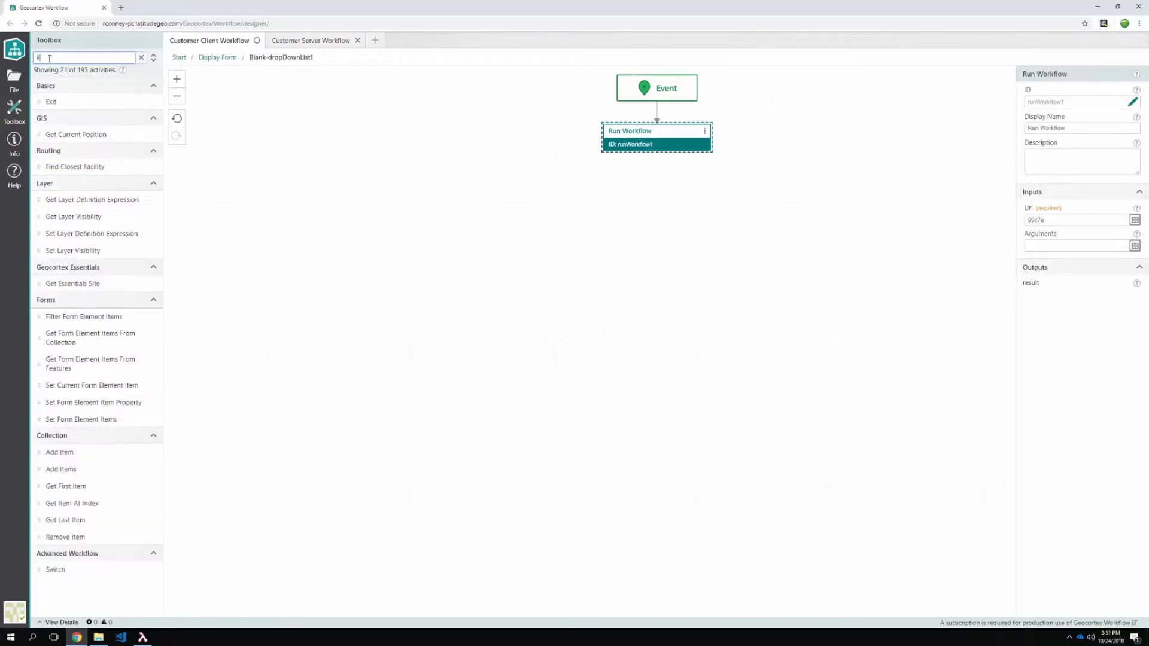
{"action": "left_click_drag", "start_coordinate": [77, 118], "coordinate": [660, 151]}
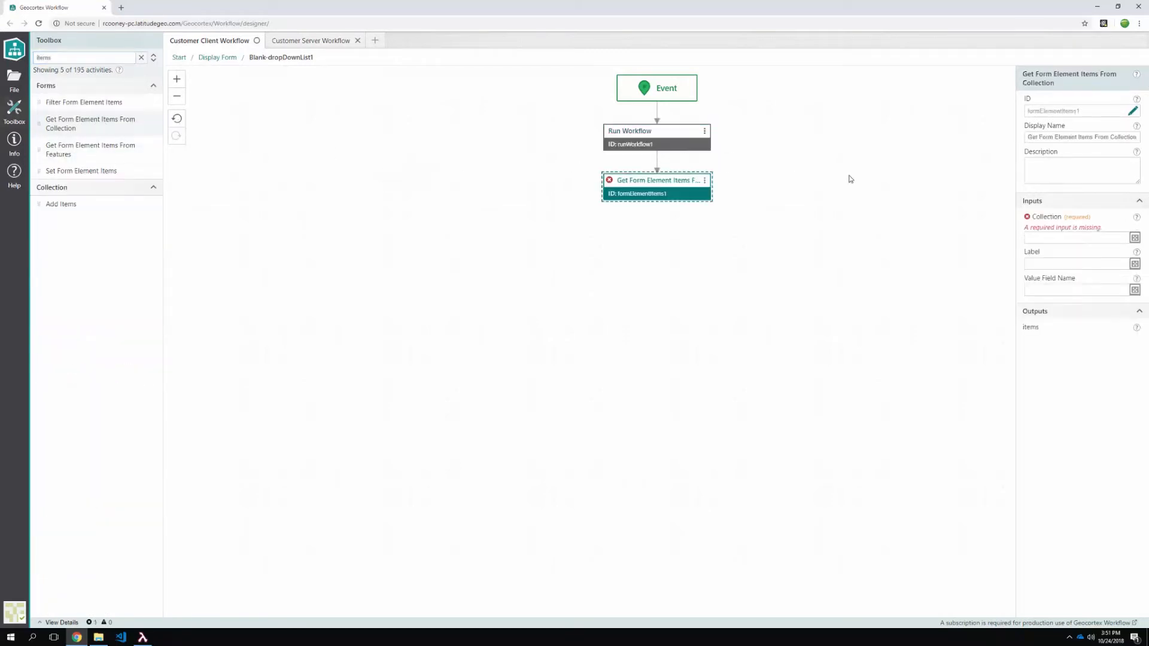
{"action": "left_click", "coordinate": [1135, 239]}
{"action": "type", "text": "="}
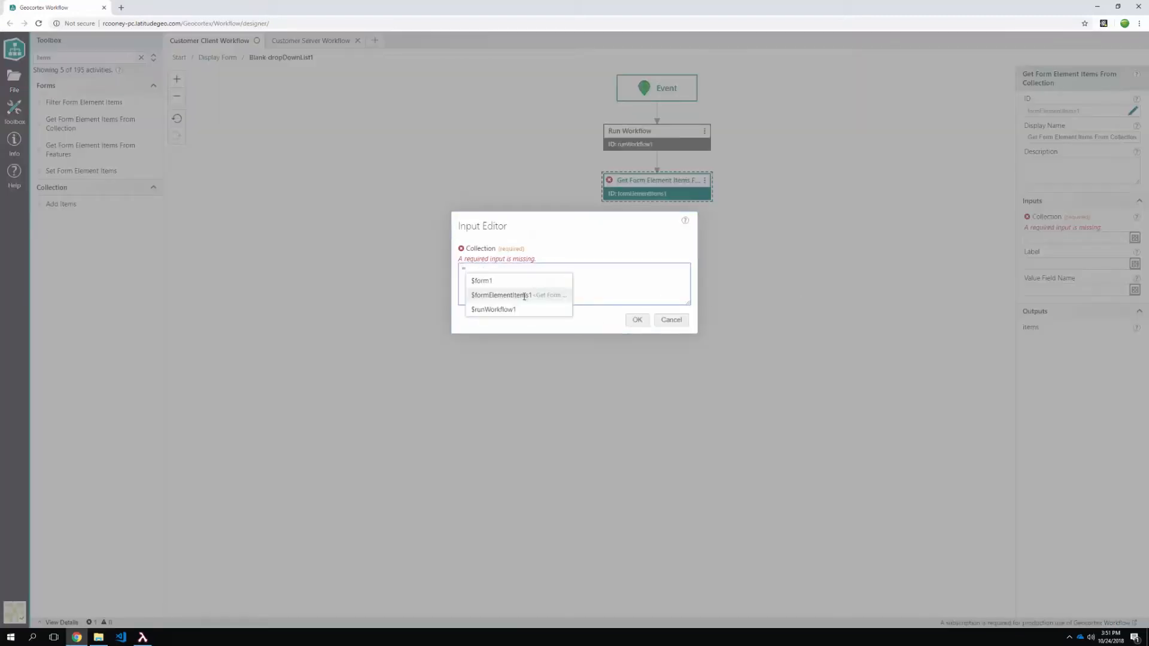
{"action": "key", "text": "Down"}
{"action": "key", "text": "Return"}
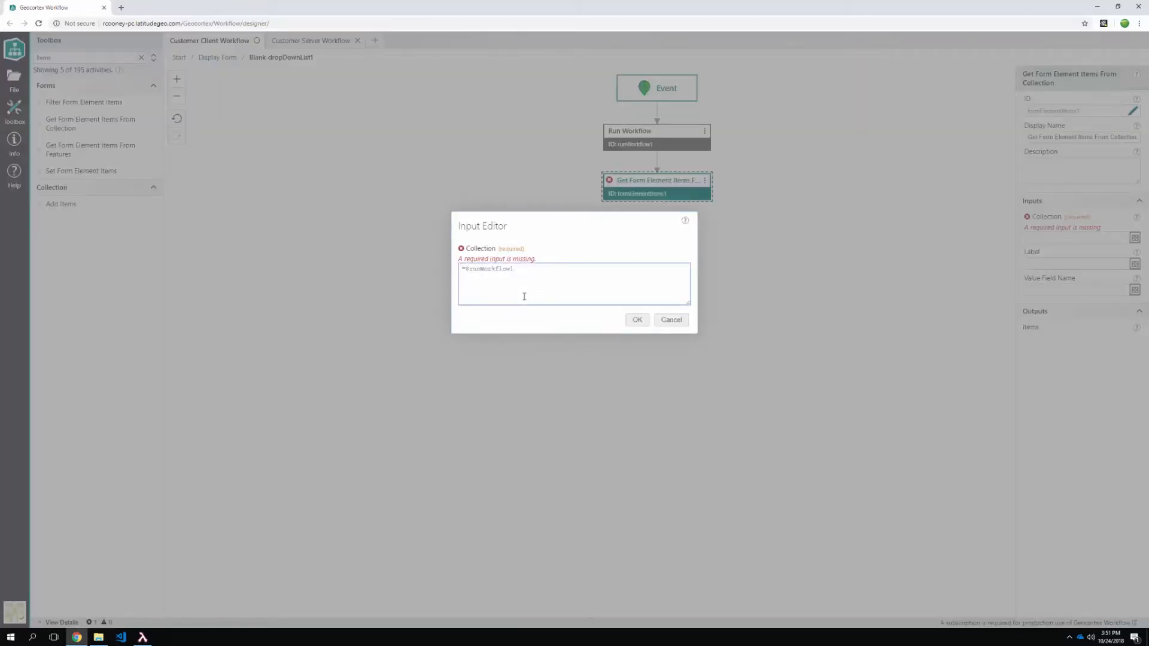
{"action": "type", "text": "."}
{"action": "key", "text": "Return"}
{"action": "type", "text": ".conte"}
{"action": "type", "text": "cts"}
{"action": "left_click", "coordinate": [637, 320]}
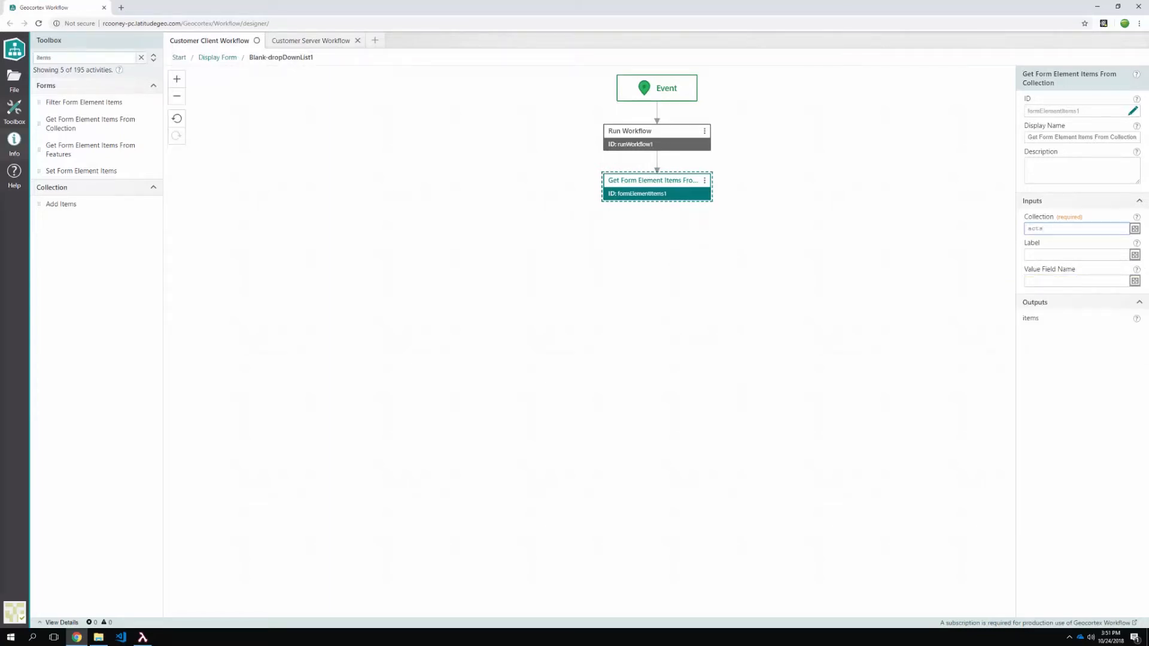
- Set both Label and Value Field Name to contactName
{"action": "left_click", "coordinate": [1053, 255]}
{"action": "key", "text": "ctrl+v"}
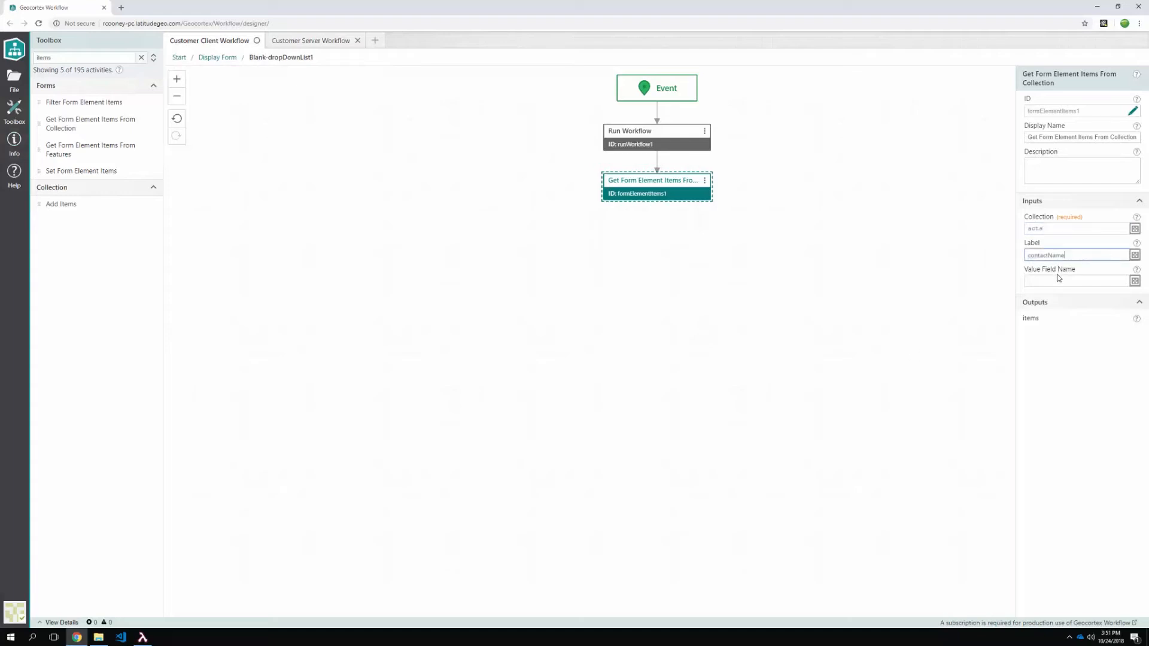
{"action": "left_click", "coordinate": [1045, 281]}
{"action": "key", "text": "ctrl+v"}
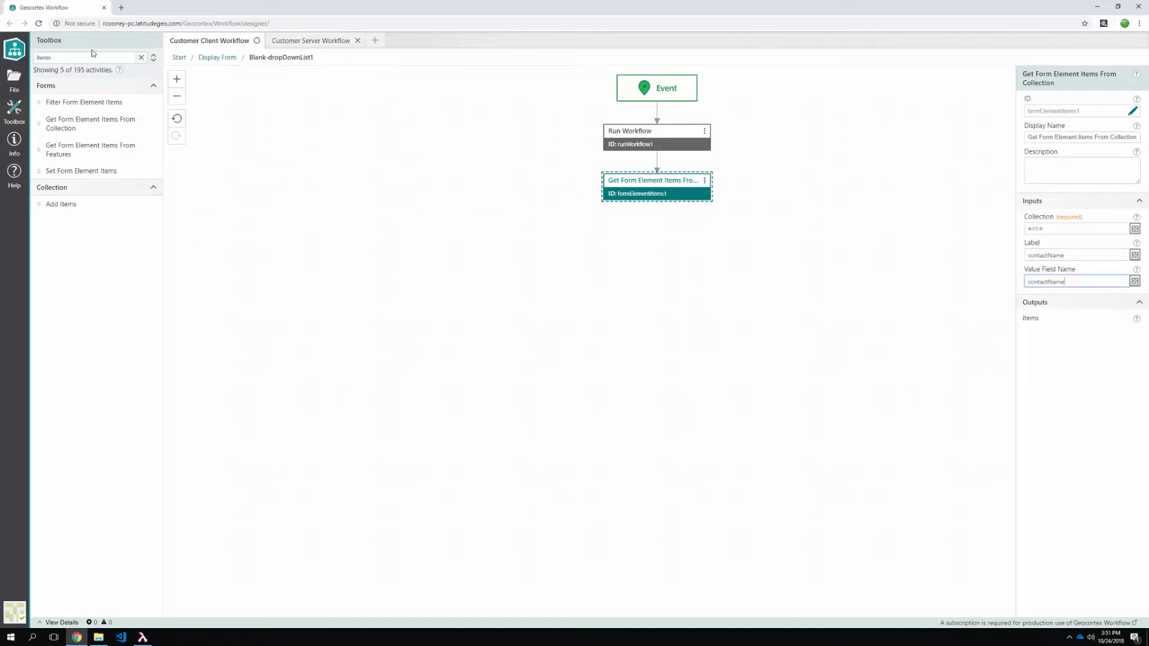
- Add Set Form Element Items with Items = $formElementItems1.items and save the client workflow
{"action": "double_click", "coordinate": [63, 57]}
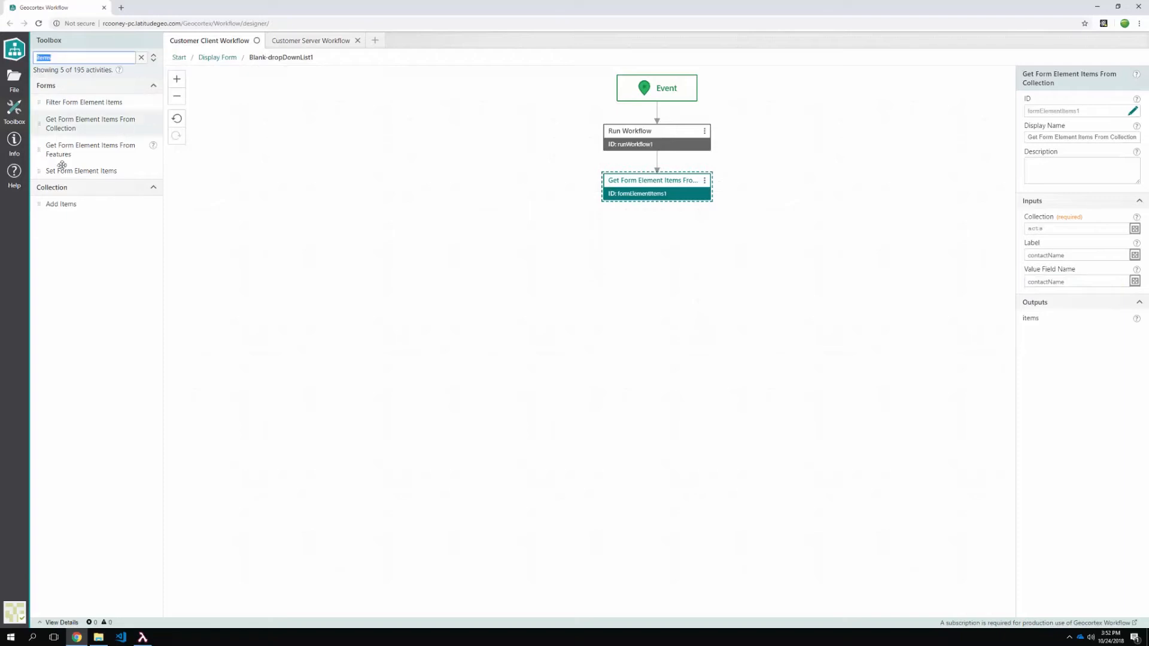
{"action": "left_click_drag", "start_coordinate": [82, 172], "coordinate": [663, 203]}
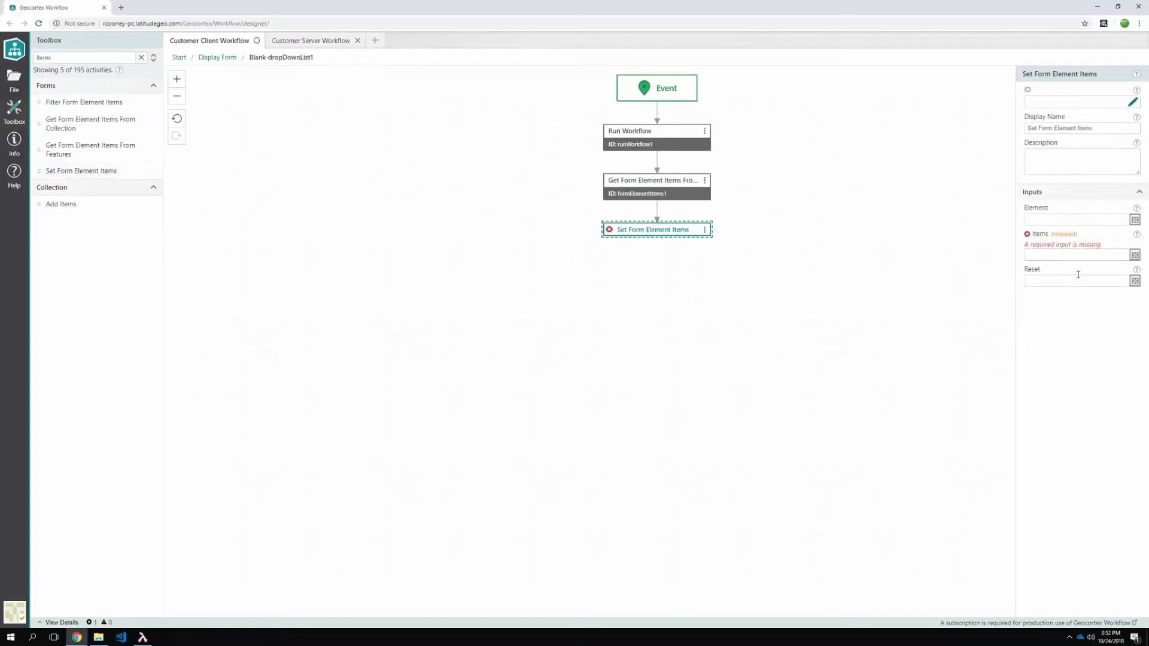
{"action": "left_click", "coordinate": [1048, 256]}
{"action": "type", "text": "="}
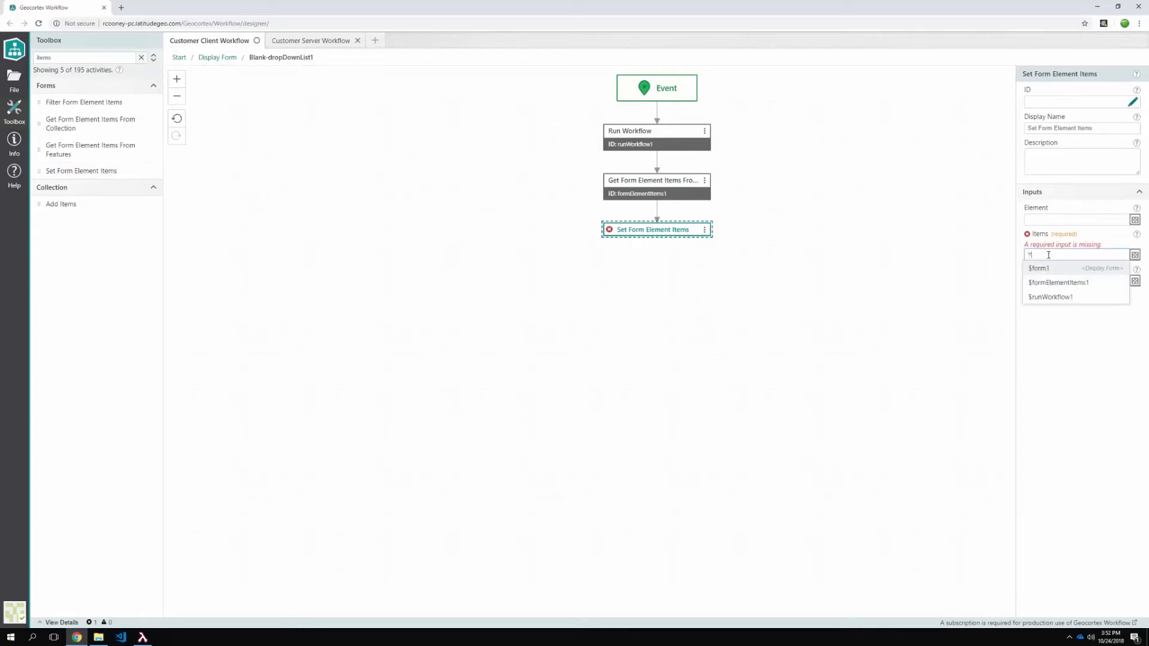
{"action": "key", "text": "Down"}
{"action": "key", "text": "Return"}
{"action": "type", "text": ".i"}
{"action": "key", "text": "Return"}
{"action": "left_click", "coordinate": [858, 307]}
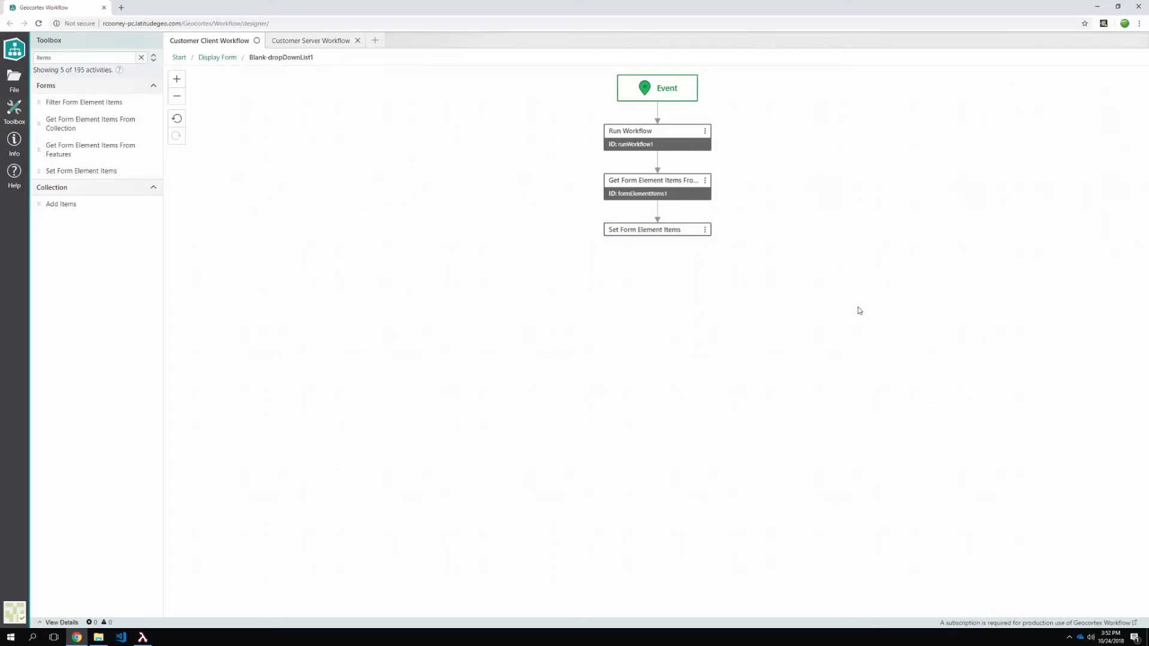
{"action": "key", "text": "ctrl+s"}
- Open the client workflow in the Sandbox and run it
{"action": "left_click", "coordinate": [14, 142]}
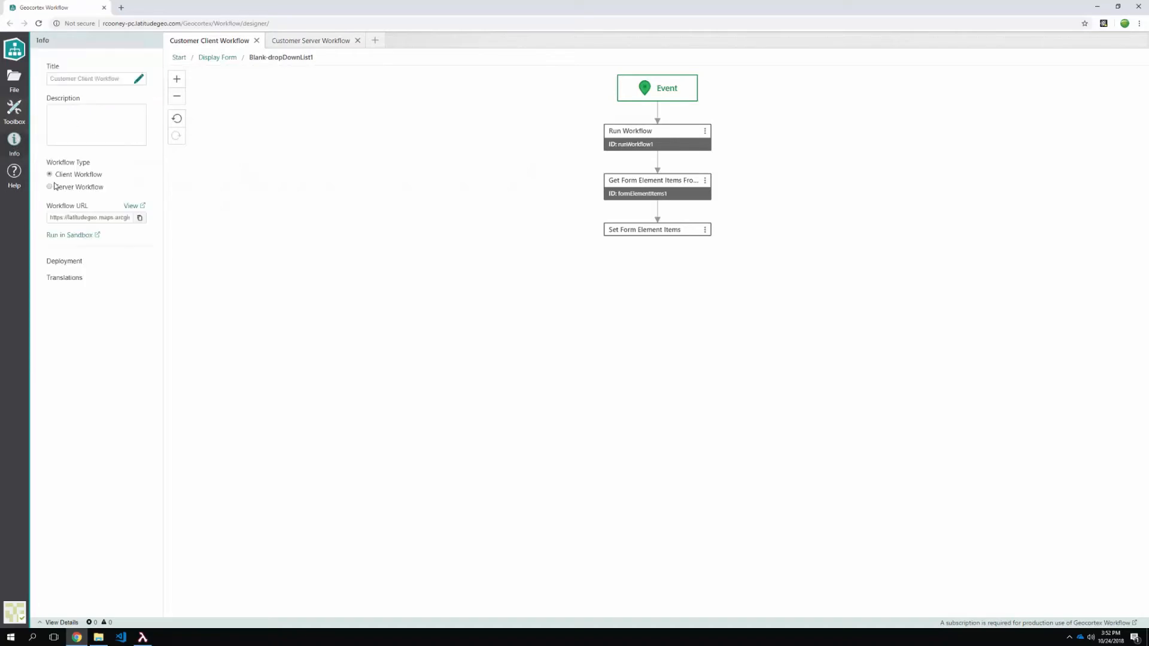
{"action": "left_click", "coordinate": [72, 236]}
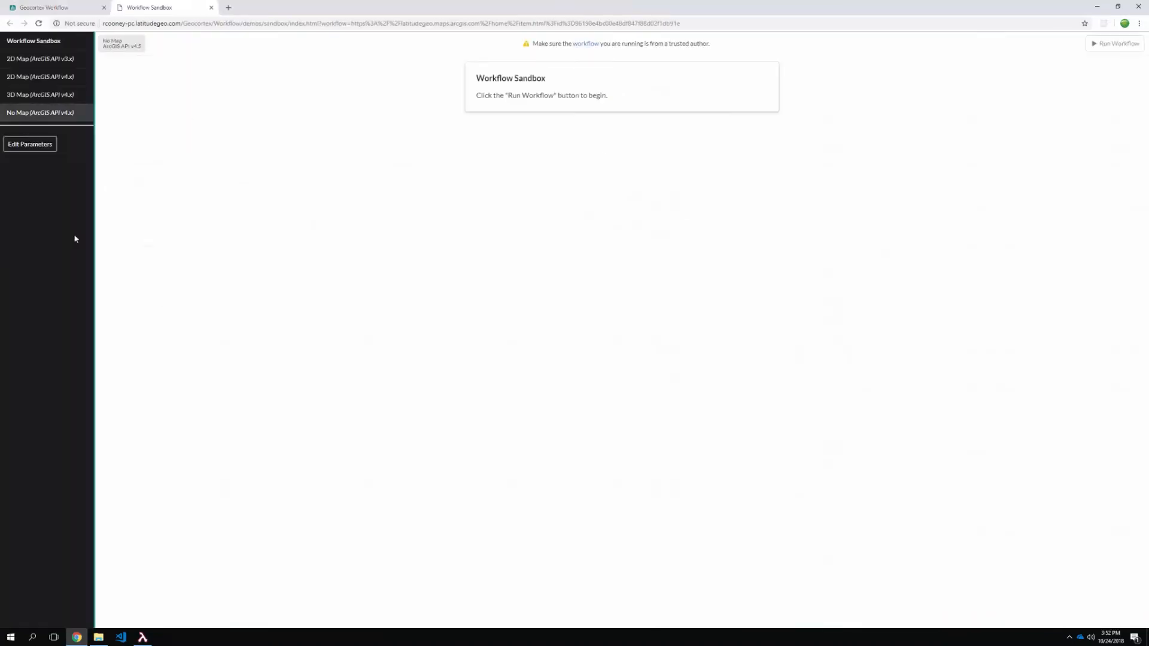
{"action": "left_click", "coordinate": [1098, 46]}
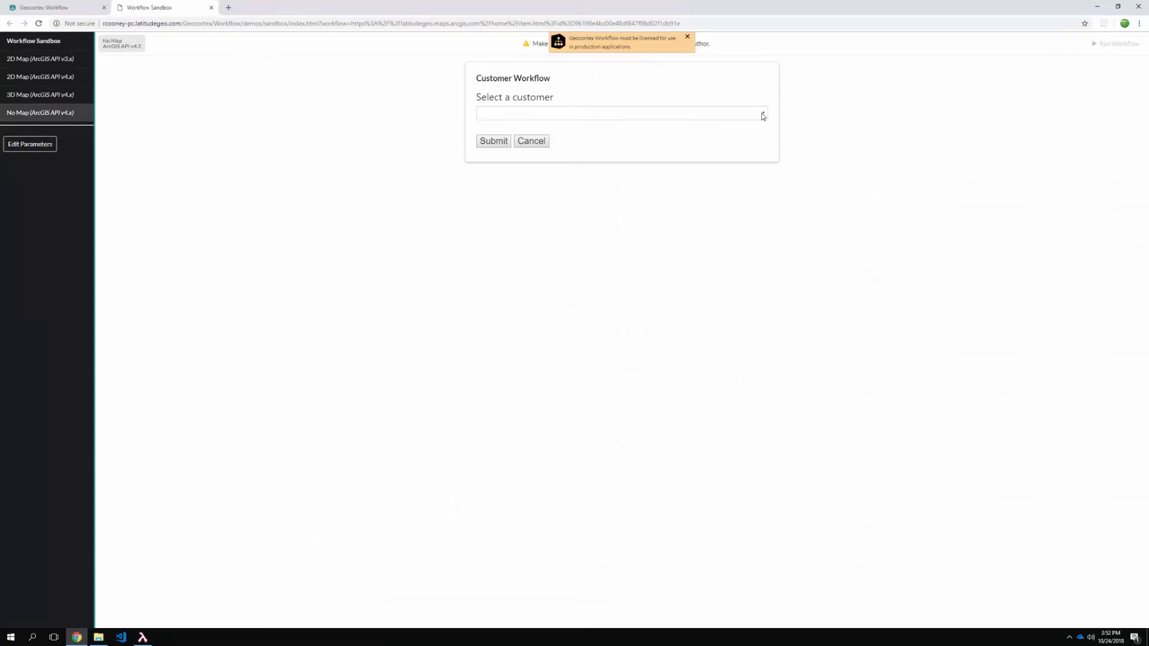
- Choose a customer contact name from the Select a customer drop-down and submit it
{"action": "left_click", "coordinate": [763, 115]}
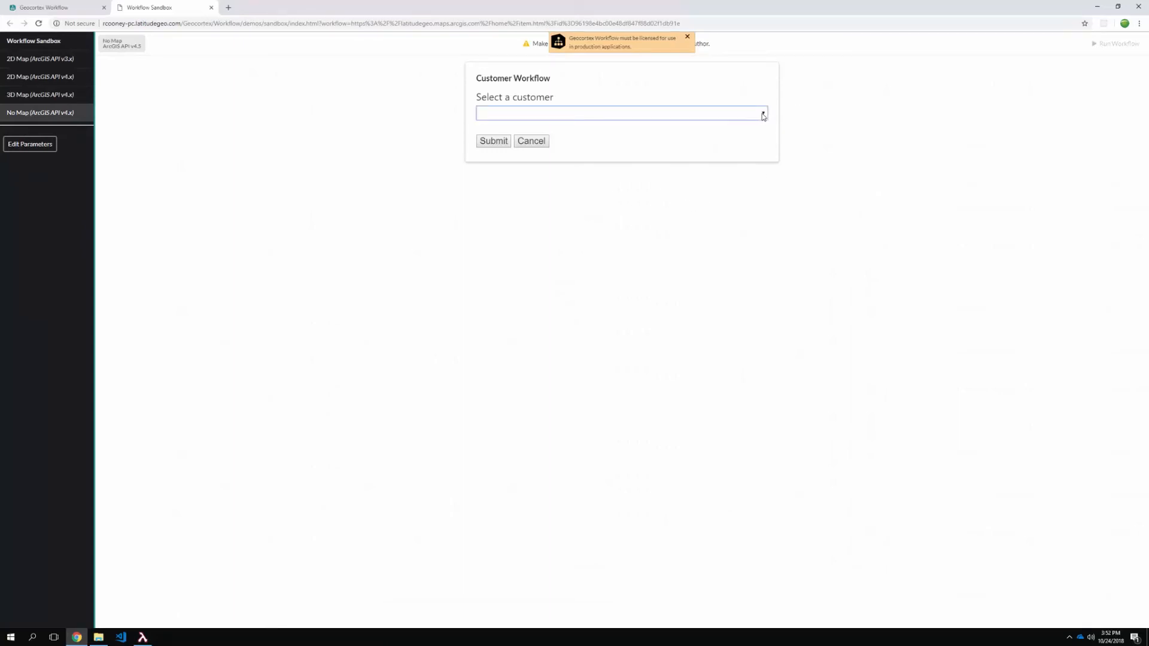
{"action": "left_click_drag", "start_coordinate": [764, 140], "coordinate": [781, 299]}
{"action": "scroll", "coordinate": [782, 300], "scroll_direction": "down", "scroll_amount": 5}
{"action": "scroll", "coordinate": [541, 185], "scroll_direction": "up", "scroll_amount": 15}
{"action": "left_click", "coordinate": [540, 183]}
{"action": "left_click", "coordinate": [501, 143]}
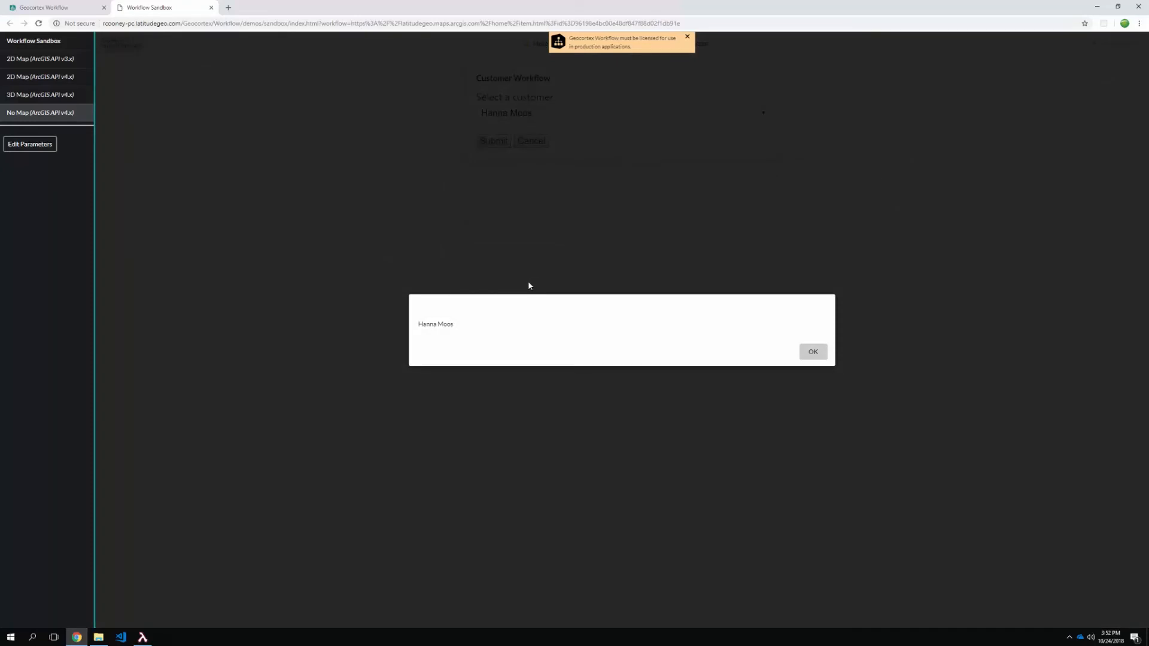